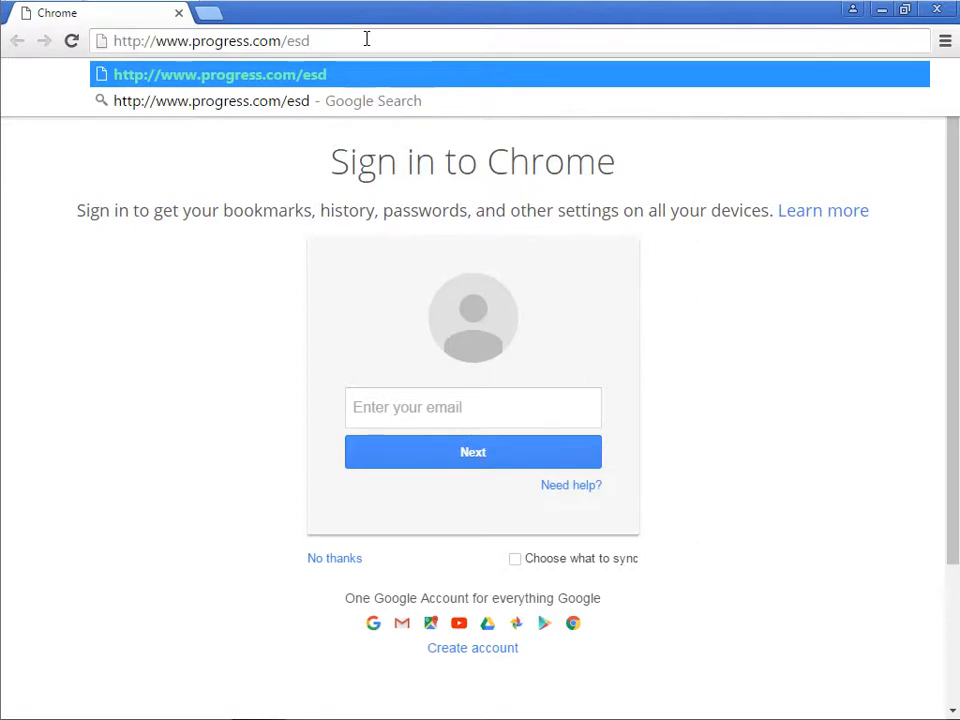
{"action": "key", "text": "Return"}
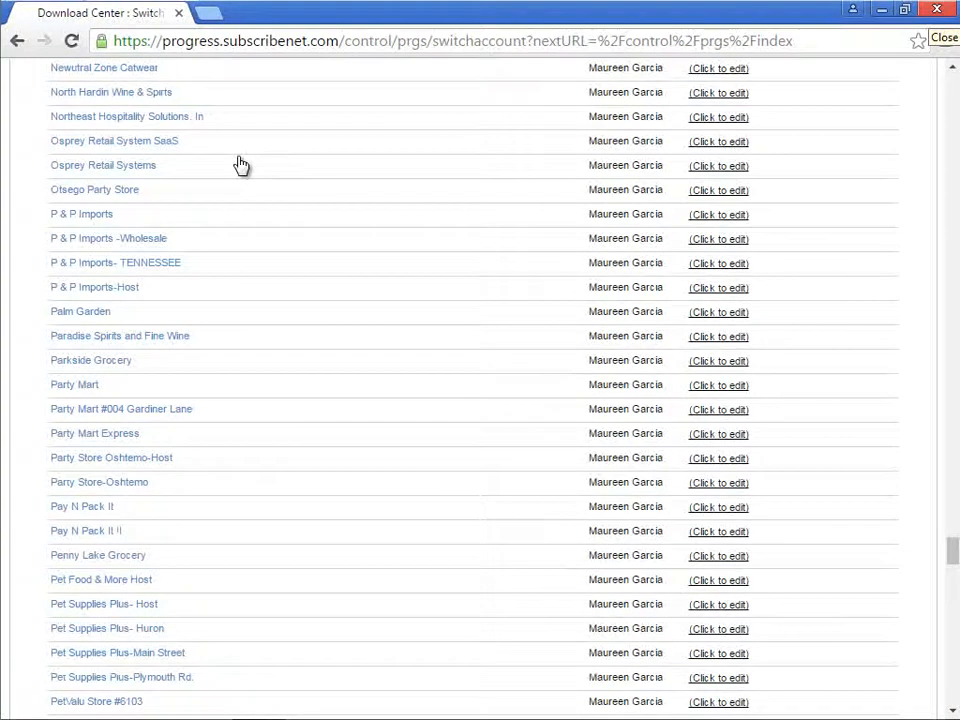
{"action": "left_click", "coordinate": [144, 145]}
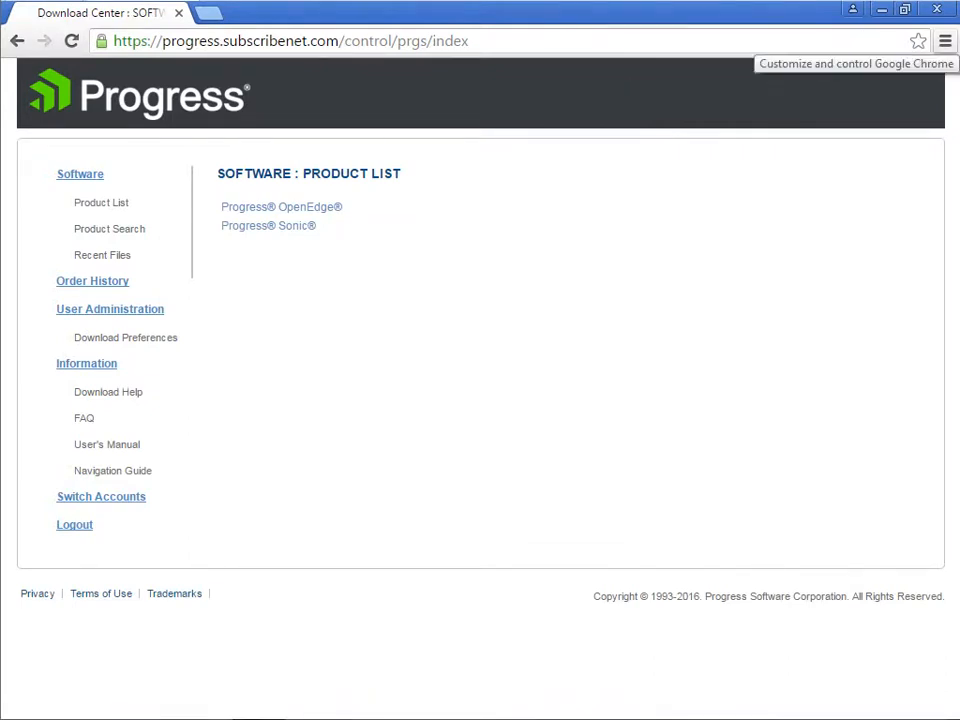
{"action": "left_click", "coordinate": [317, 206]}
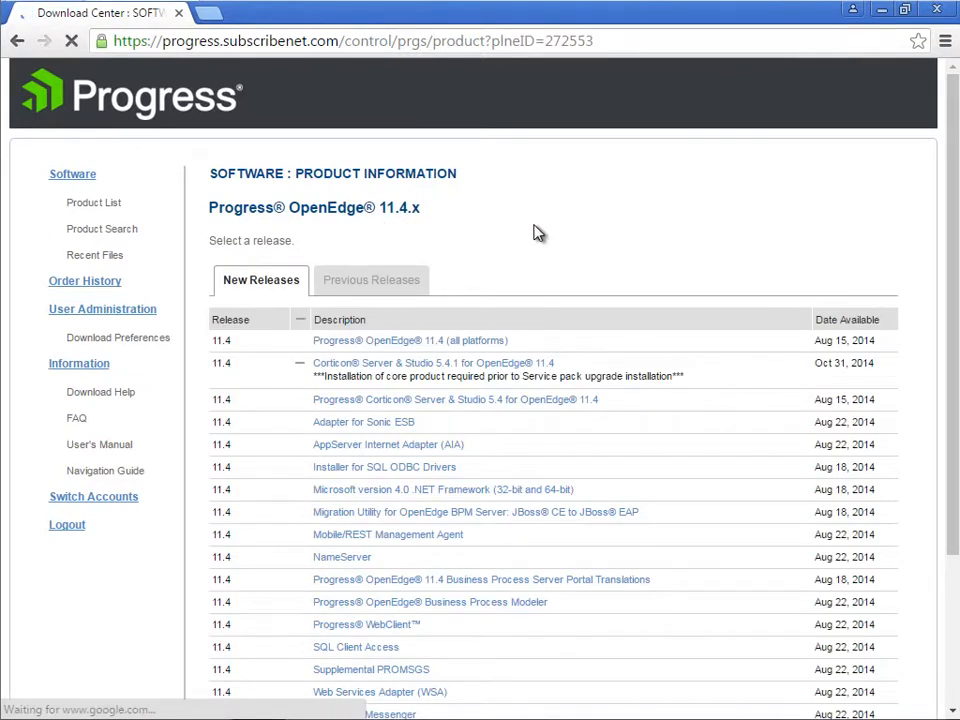
{"action": "left_click", "coordinate": [495, 345]}
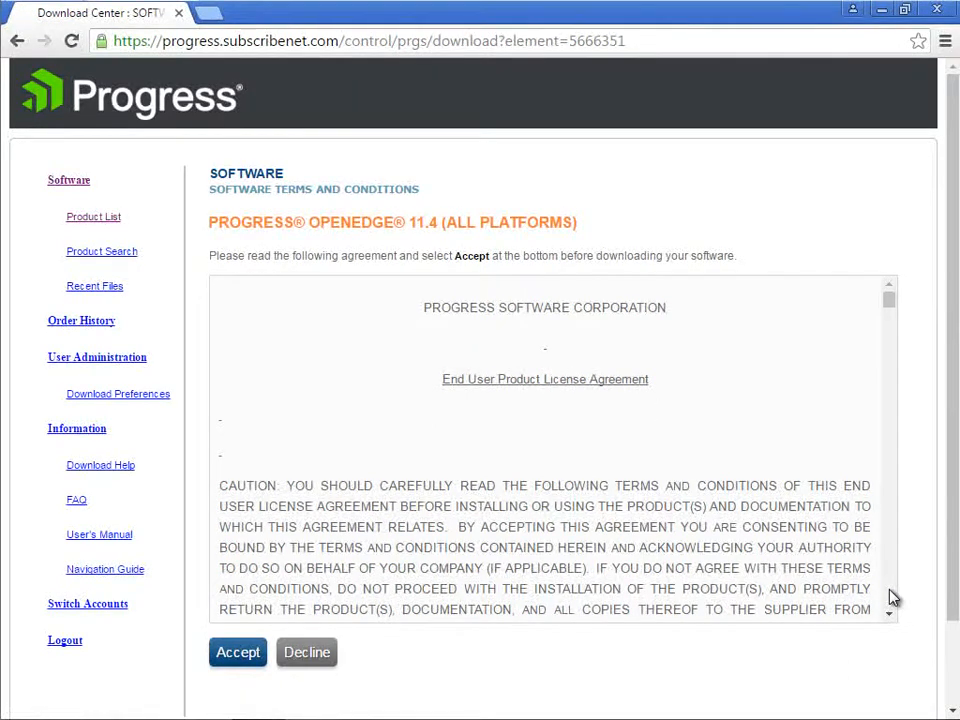
- Read through and accept the OpenEdge 11.4 license agreement, and download the Windows 32-bit file PROGRESS_OE_11.4_WIN_32.zip
{"action": "scroll", "coordinate": [893, 597], "scroll_direction": "down", "scroll_amount": 3}
{"action": "scroll", "coordinate": [893, 597], "scroll_direction": "down", "scroll_amount": 3}
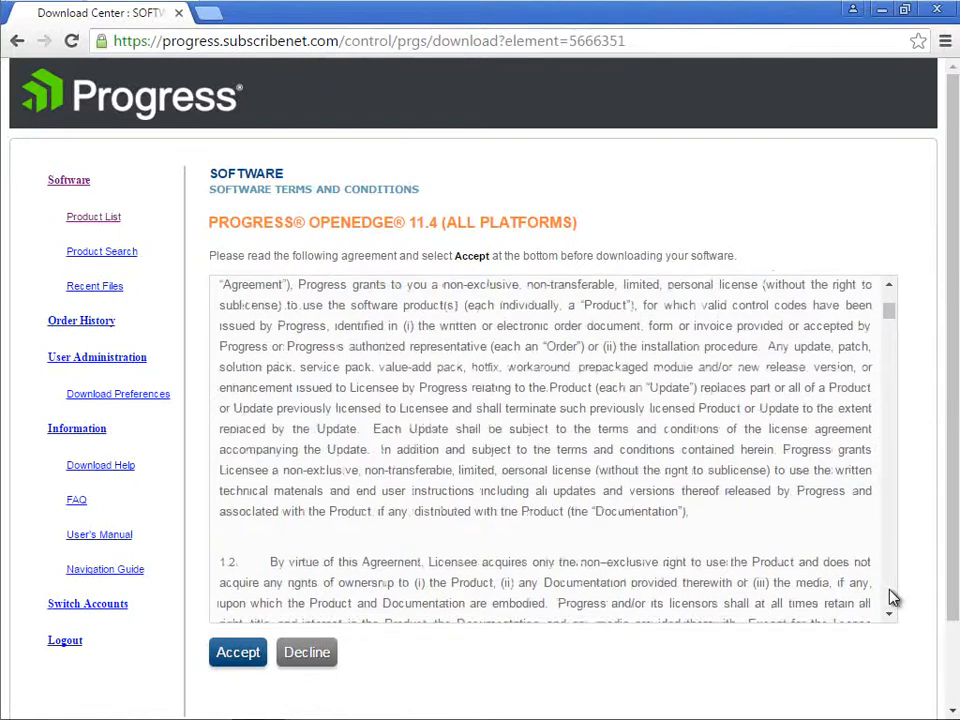
{"action": "scroll", "coordinate": [893, 597], "scroll_direction": "down", "scroll_amount": 3}
{"action": "scroll", "coordinate": [893, 320], "scroll_direction": "down", "scroll_amount": 1}
{"action": "left_click_drag", "start_coordinate": [891, 320], "coordinate": [897, 642]}
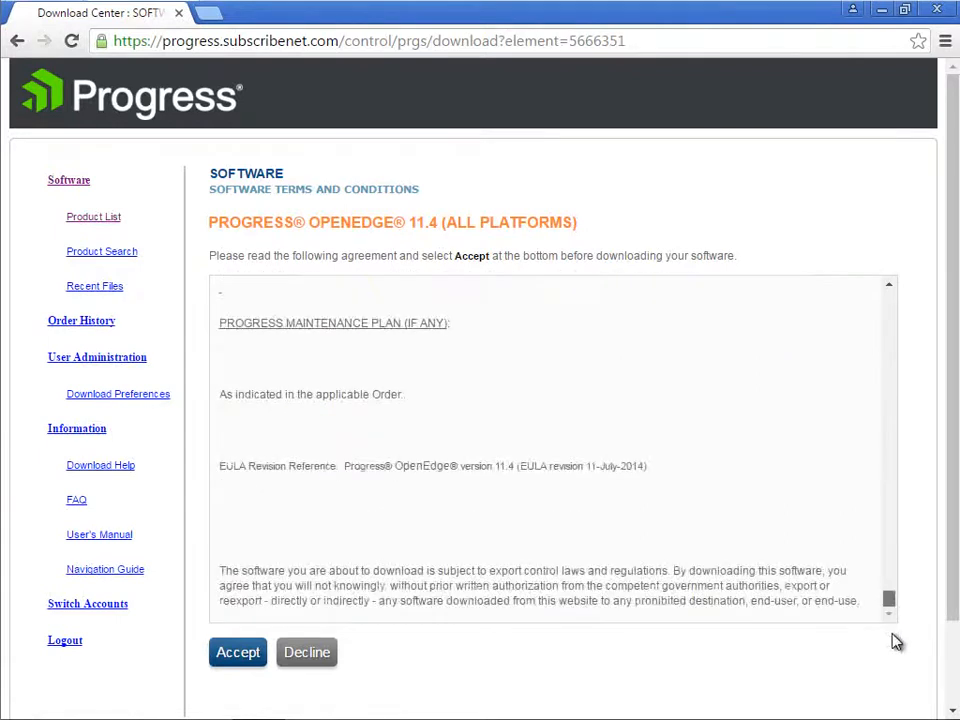
{"action": "left_click", "coordinate": [250, 661]}
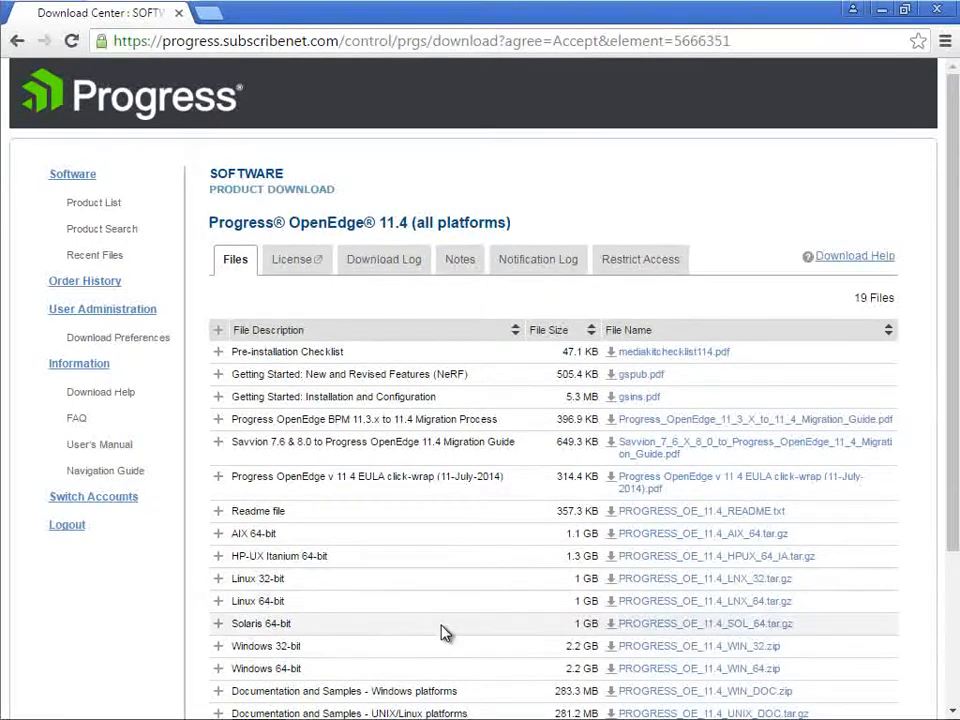
{"action": "left_click", "coordinate": [716, 650]}
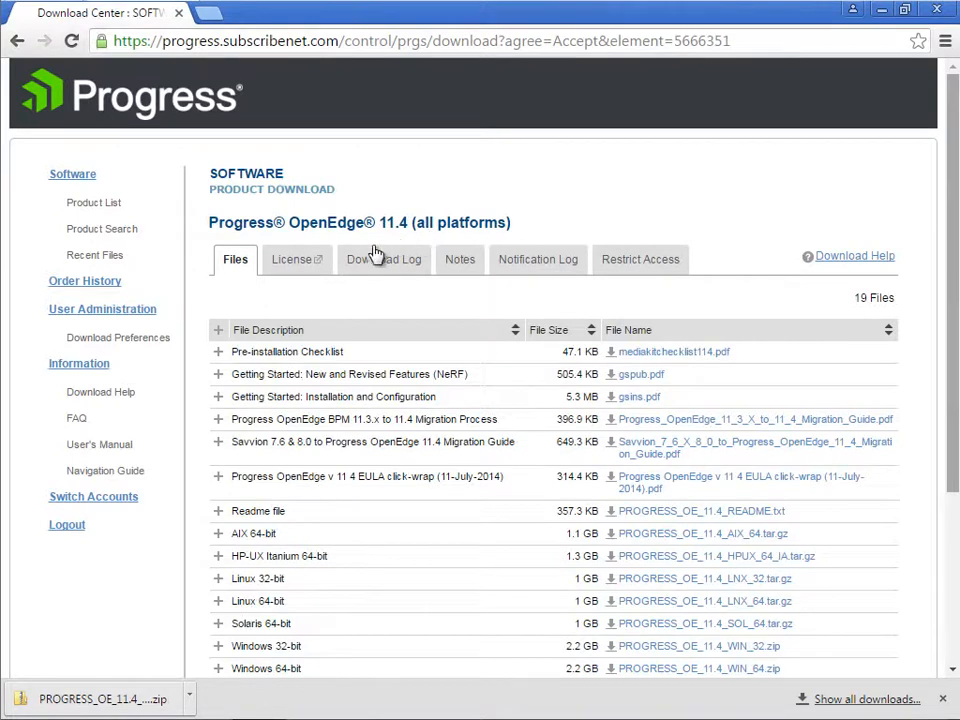
- Open the product's license addendum, save it to Downloads as Webpage, Complete, and close the browser
{"action": "left_click", "coordinate": [293, 263]}
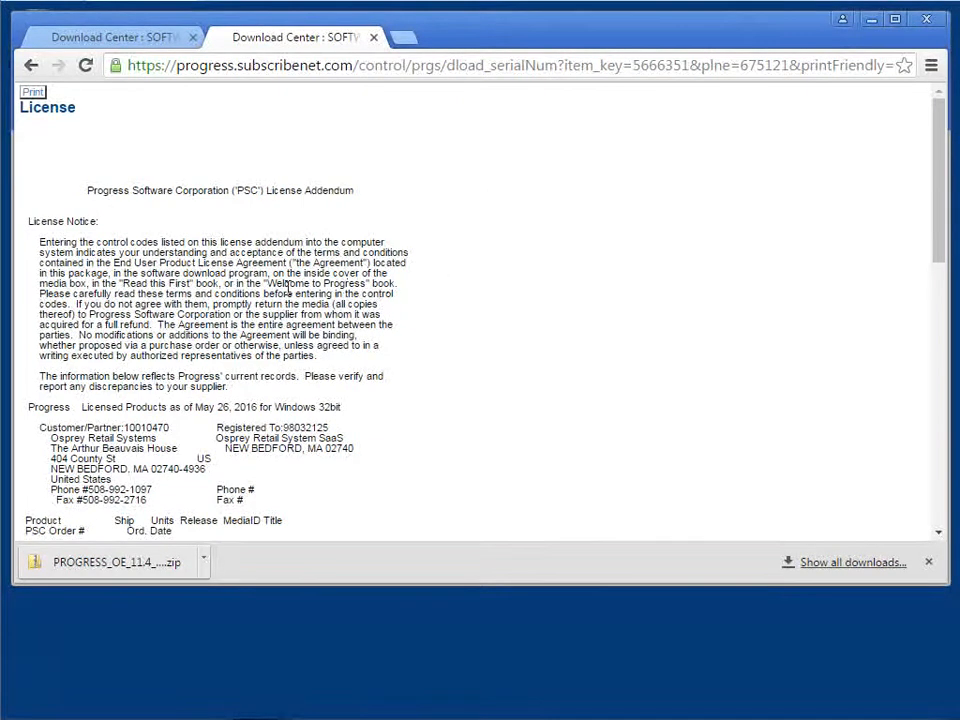
{"action": "right_click", "coordinate": [289, 290]}
{"action": "left_click", "coordinate": [335, 379]}
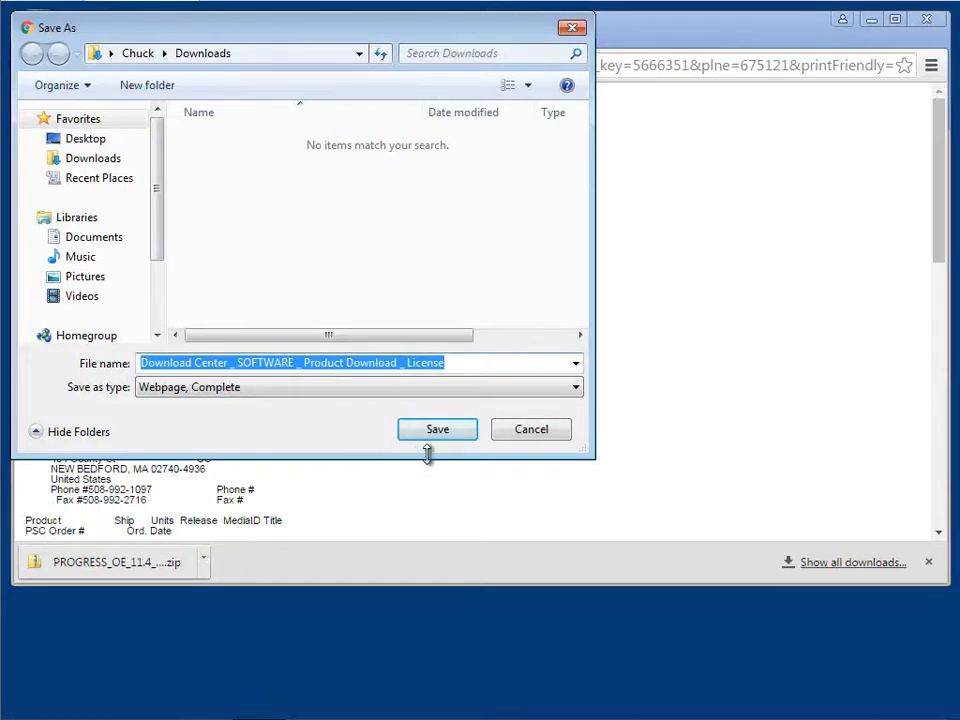
{"action": "left_click", "coordinate": [476, 390]}
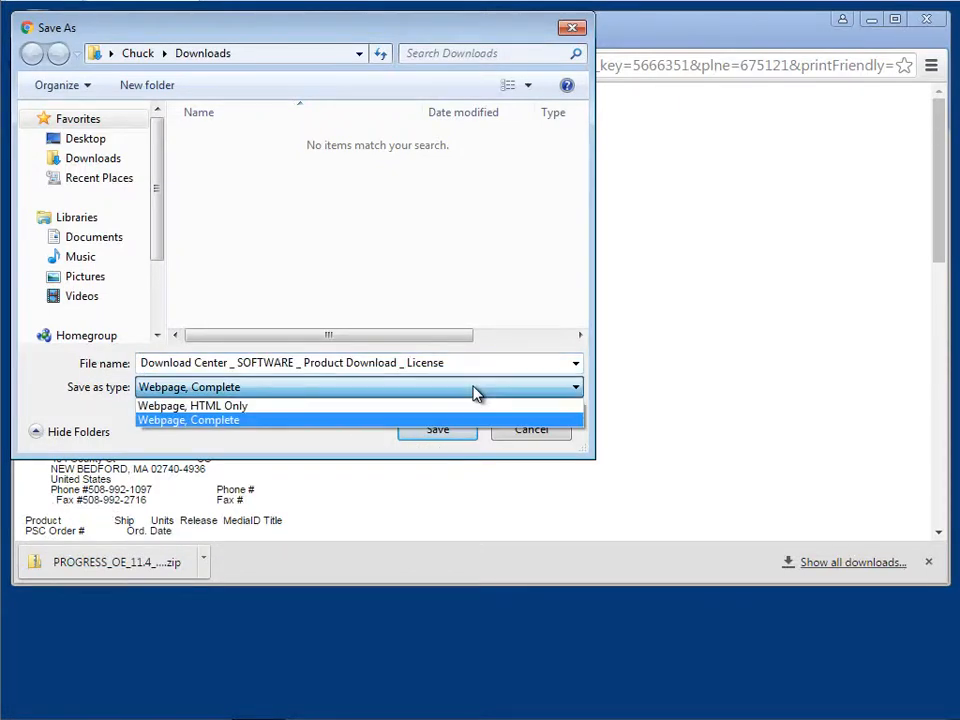
{"action": "left_click", "coordinate": [470, 420]}
{"action": "left_click", "coordinate": [462, 431]}
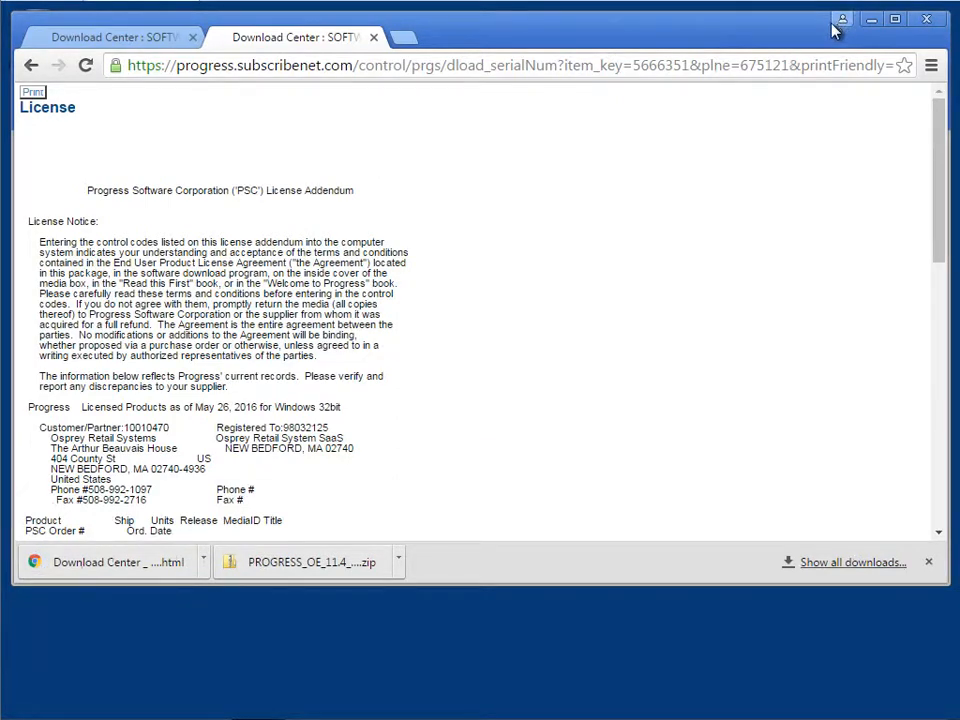
{"action": "left_click", "coordinate": [938, 24]}
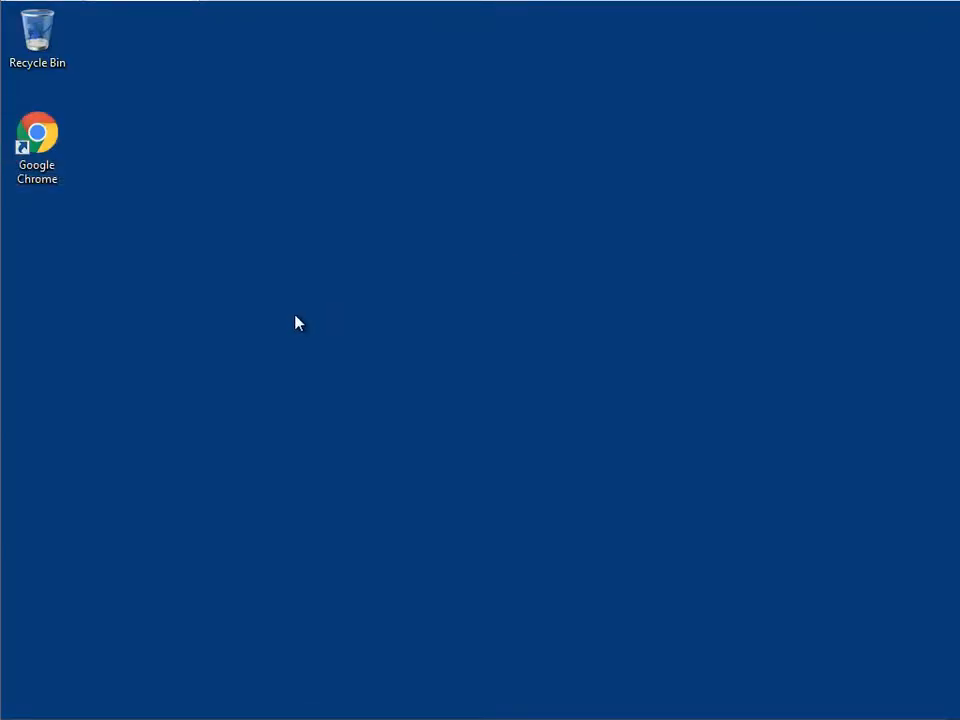
- Extract PROGRESS_OE_11.4_WIN_32 from the Downloads folder to c:\oe114 with 7-Zip
{"action": "key", "text": "super+e"}
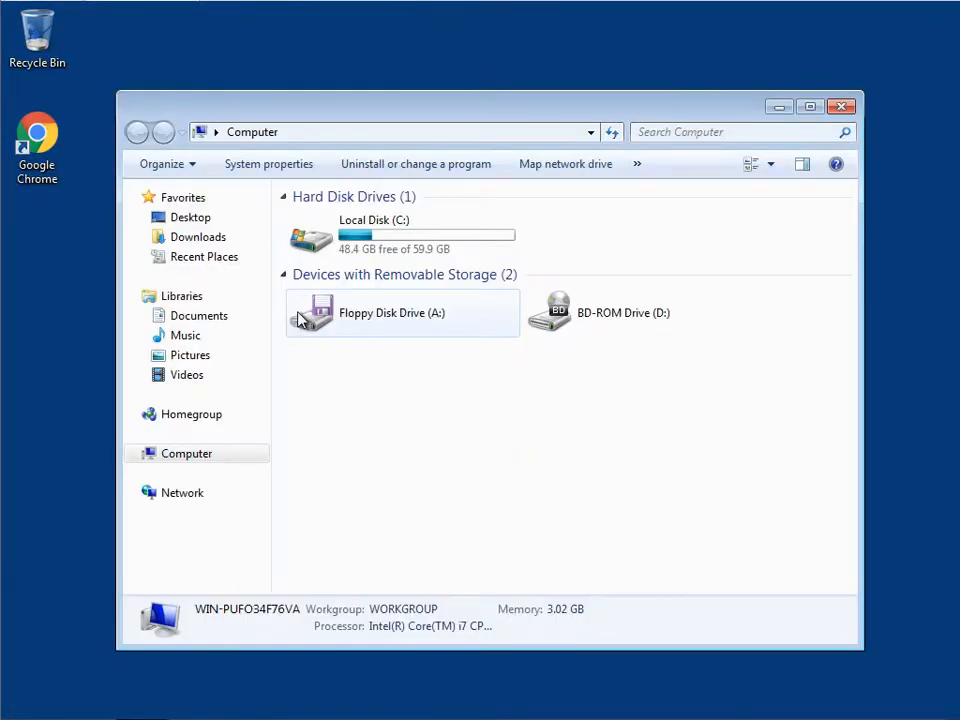
{"action": "left_click", "coordinate": [185, 240]}
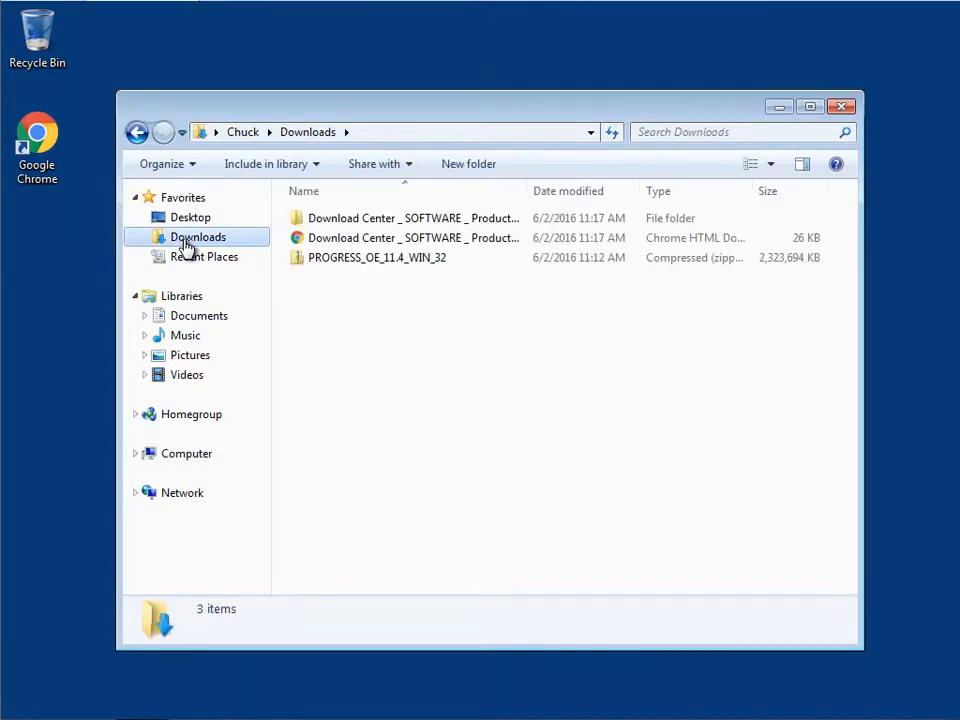
{"action": "right_click", "coordinate": [320, 262]}
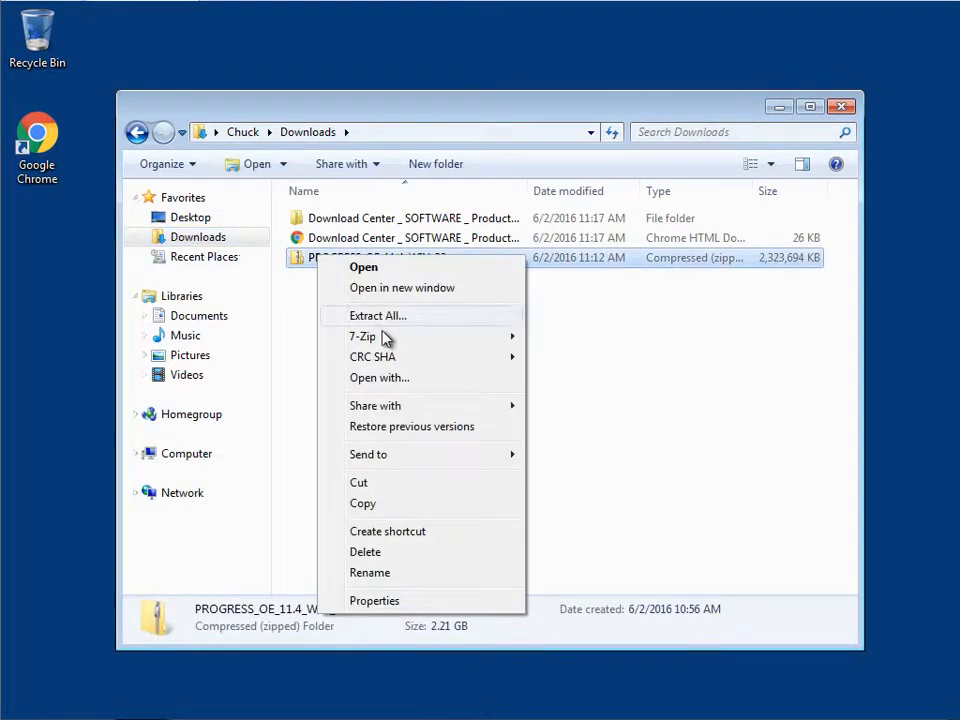
{"action": "mouse_move", "coordinate": [390, 343]}
{"action": "left_click", "coordinate": [612, 379]}
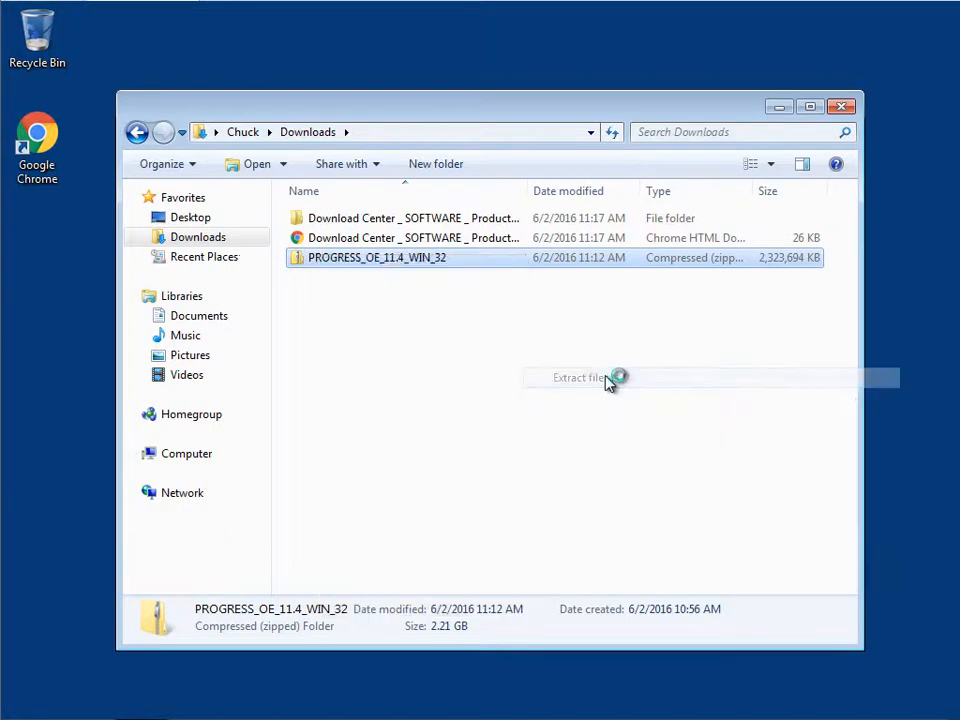
{"action": "type", "text": "c:\\oe114"}
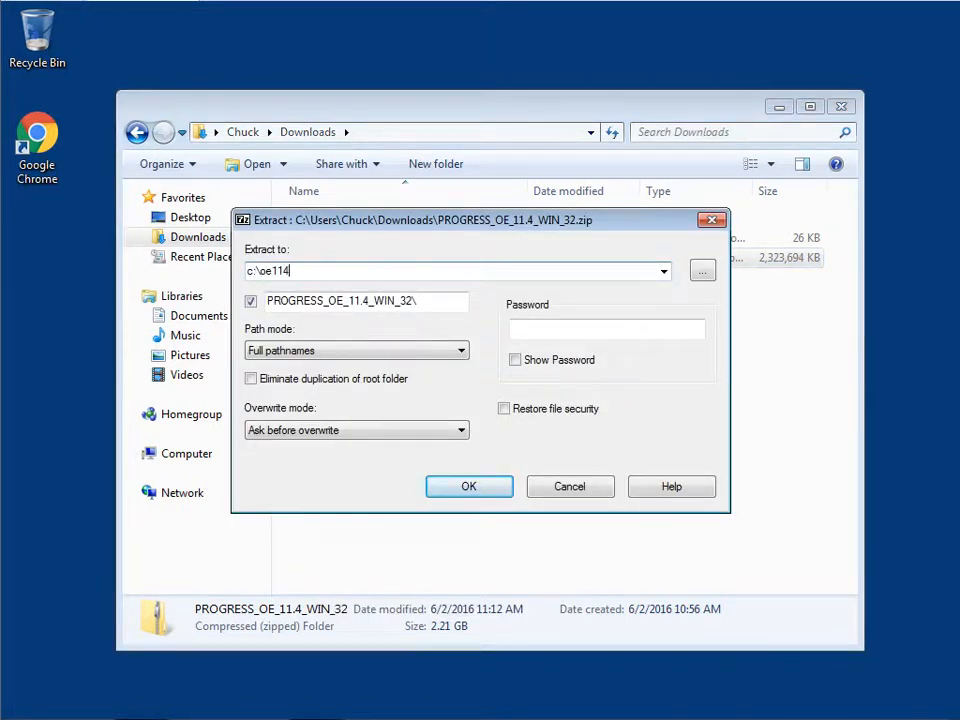
{"action": "key", "text": "Return"}
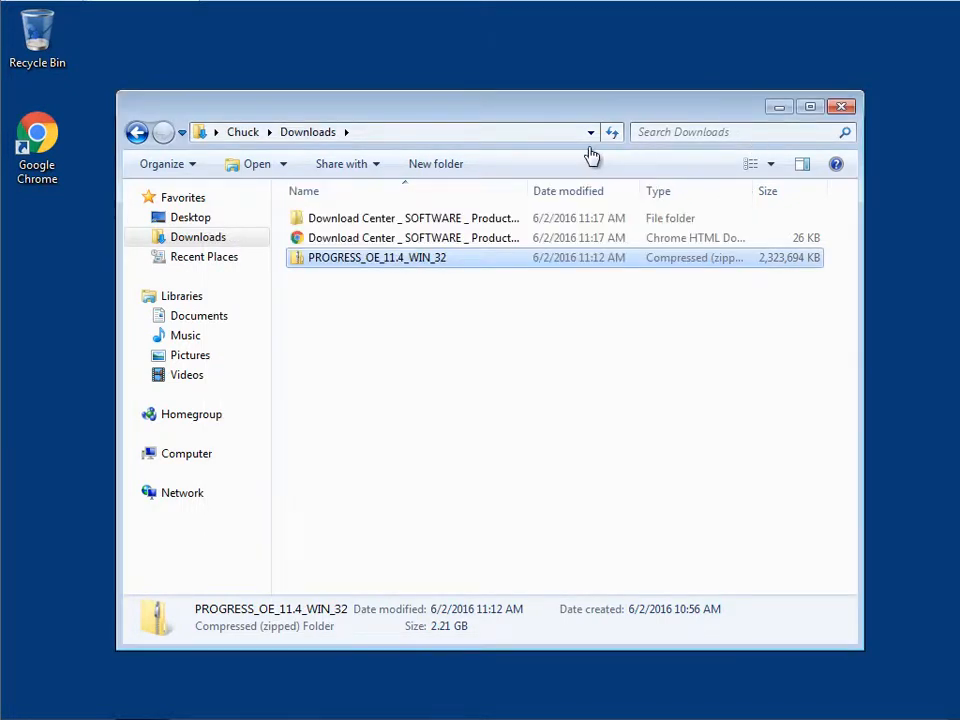
- Run the setup application in c:\oe114\PROGRESS_OE_11.4_WIN_32 as administrator
{"action": "left_click", "coordinate": [512, 136]}
{"action": "type", "text": "c"}
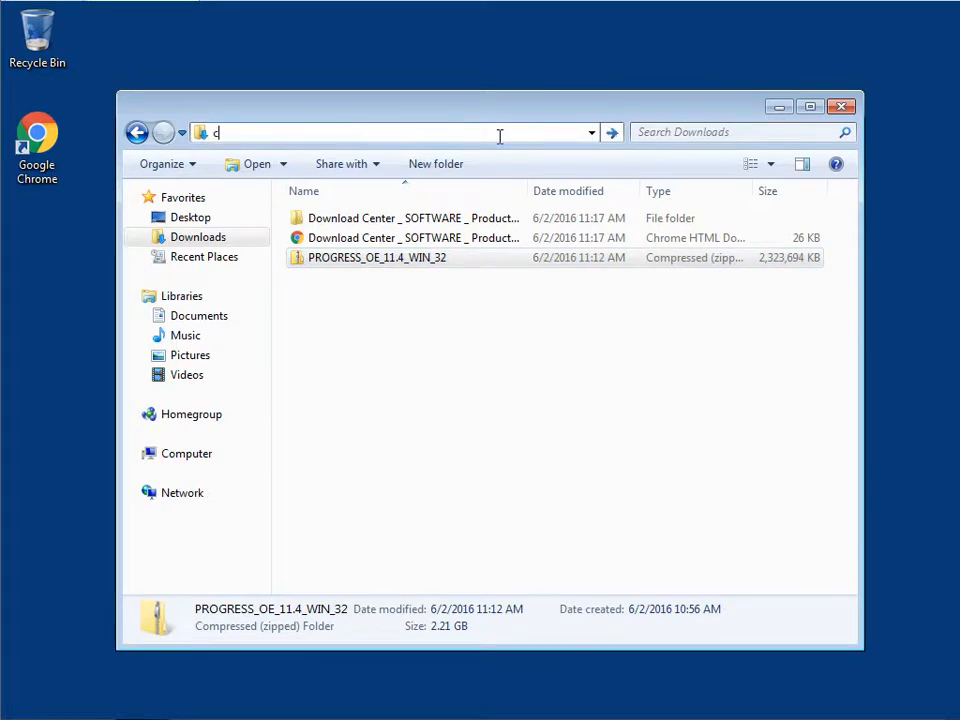
{"action": "type", "text": ":\\oe114"}
{"action": "key", "text": "Return"}
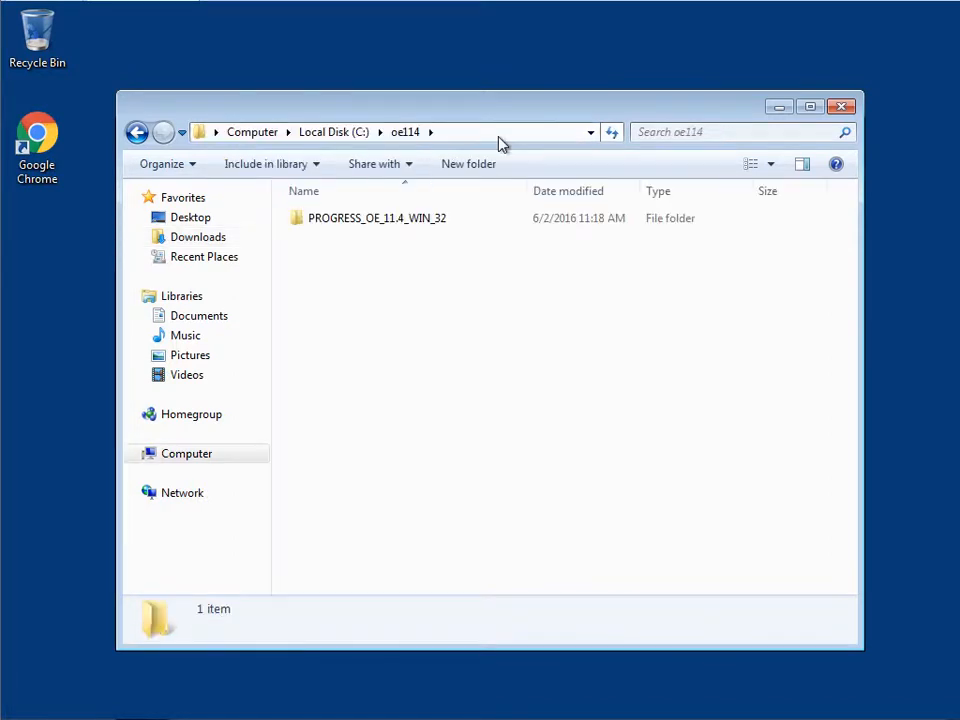
{"action": "double_click", "coordinate": [388, 231]}
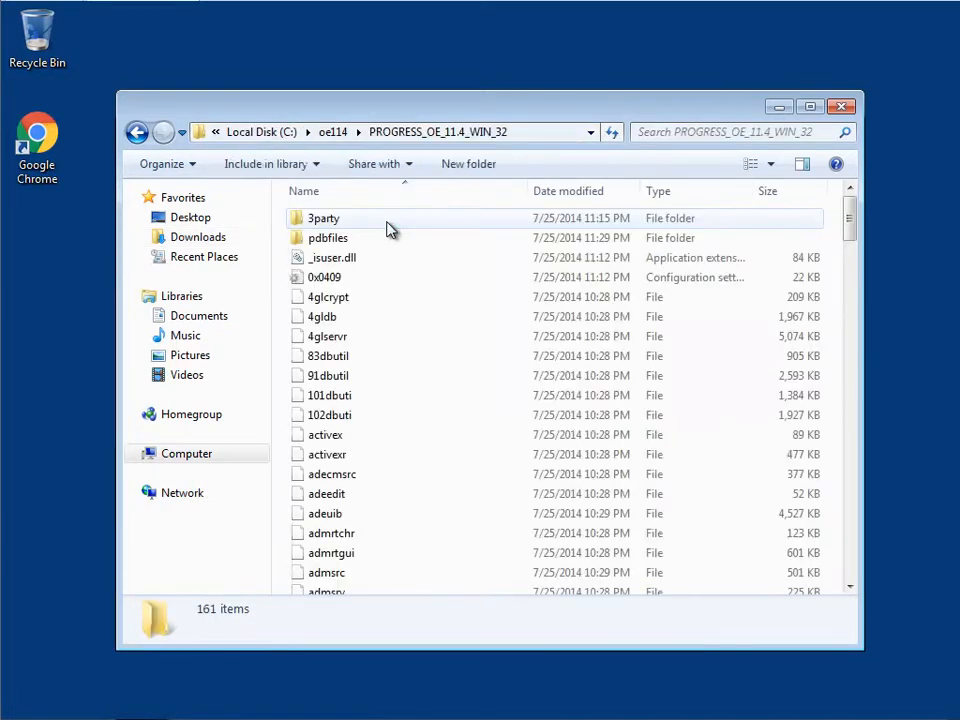
{"action": "key", "text": "s"}
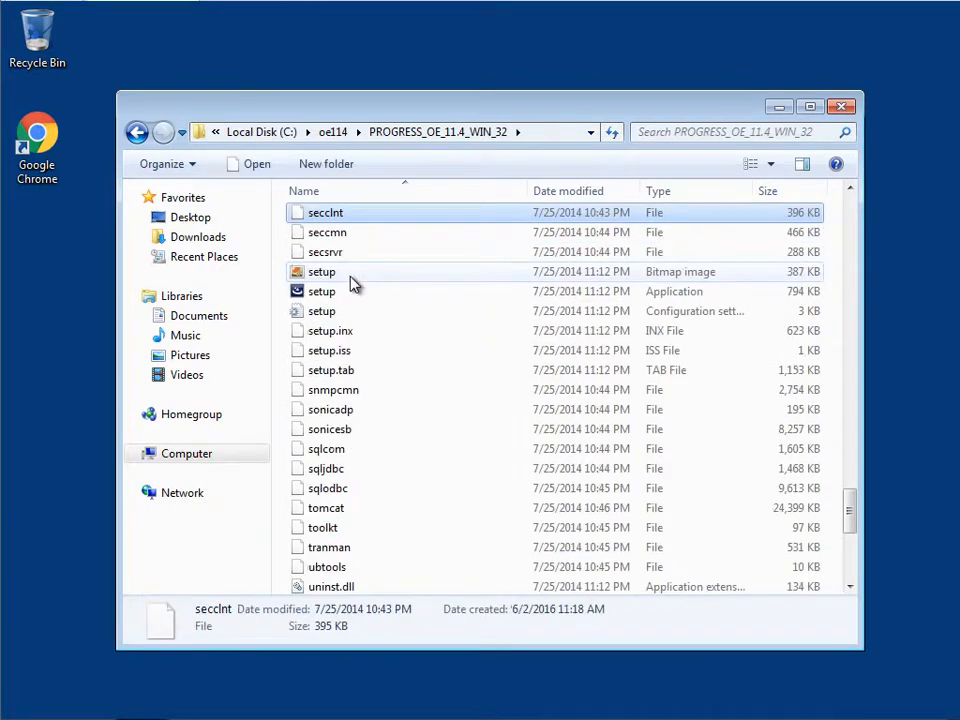
{"action": "left_click", "coordinate": [320, 293]}
{"action": "right_click", "coordinate": [320, 292]}
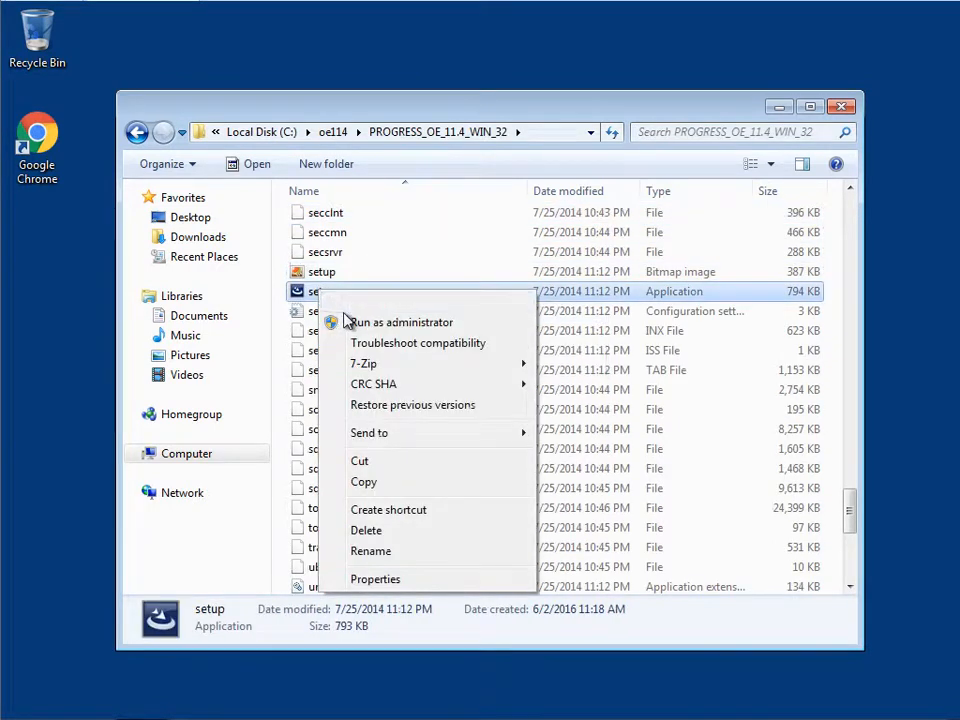
{"action": "left_click", "coordinate": [400, 322]}
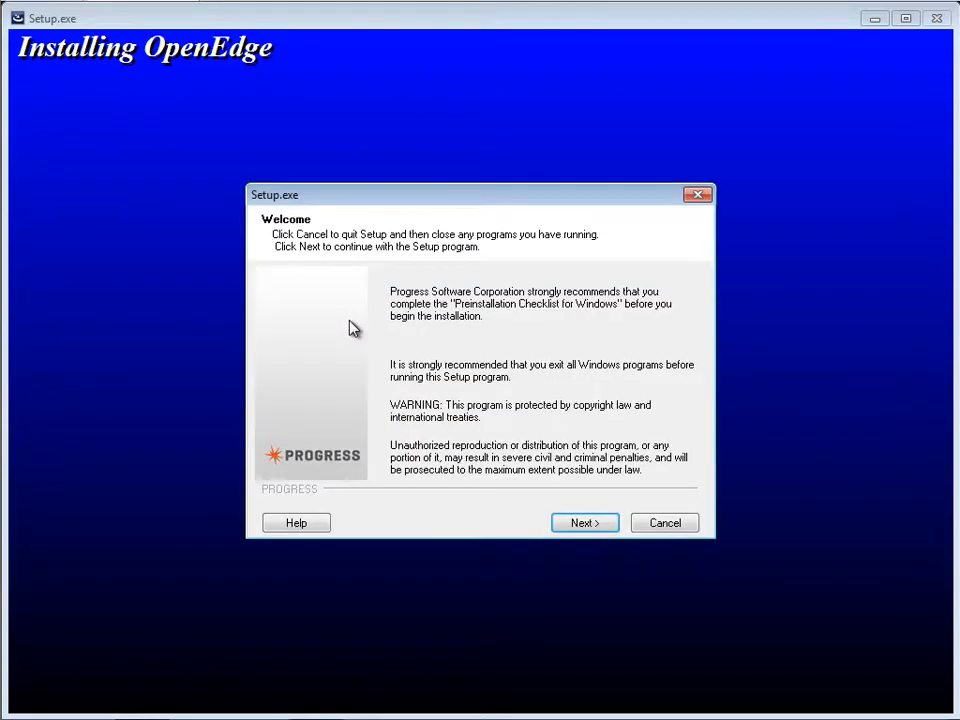
- Continue past the welcome page and load the saved Download Center license HTML file from Downloads as the license addendum
{"action": "left_click", "coordinate": [592, 532]}
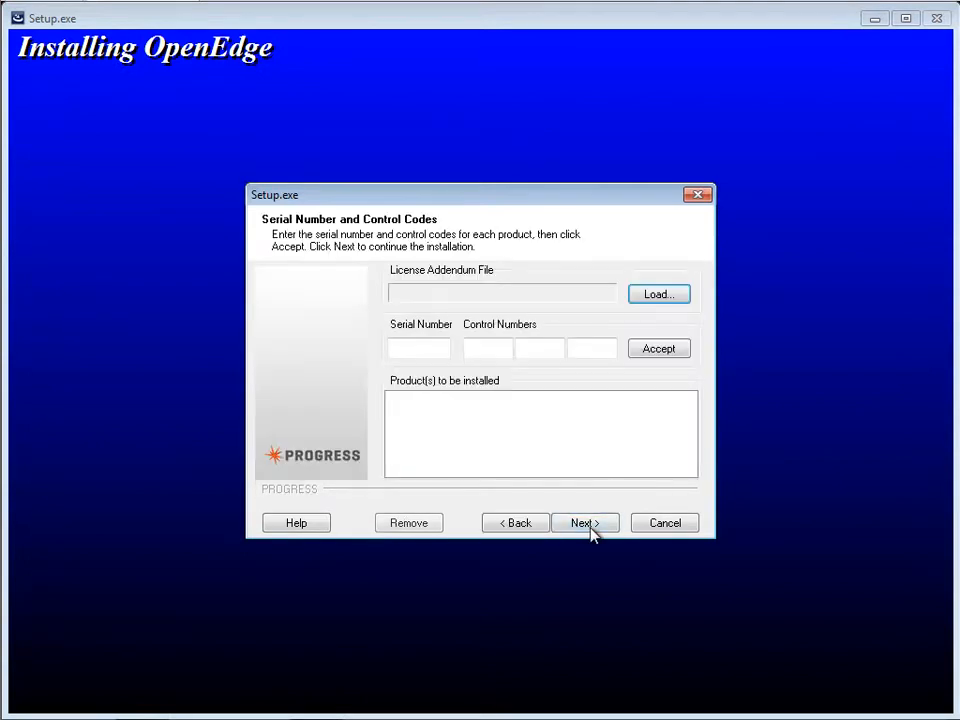
{"action": "left_click", "coordinate": [651, 299]}
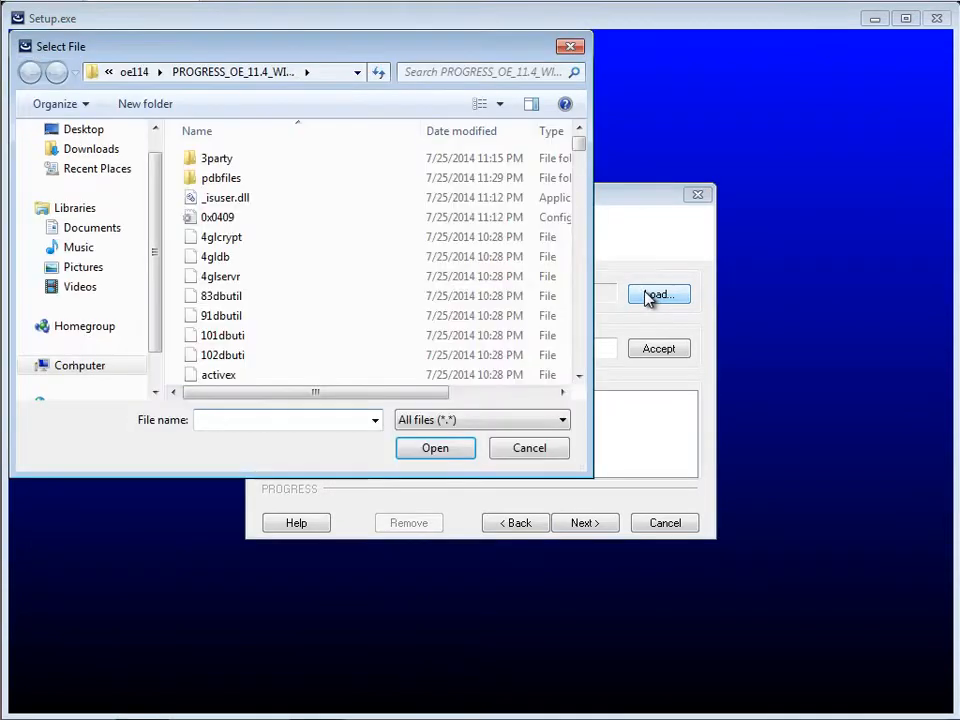
{"action": "left_click", "coordinate": [112, 150]}
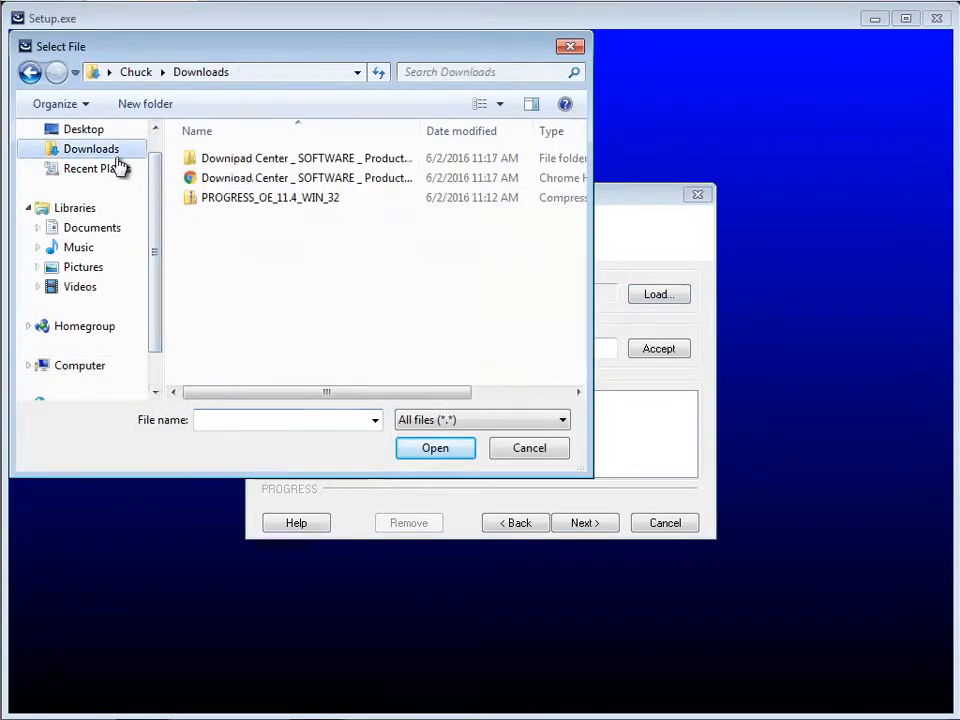
{"action": "double_click", "coordinate": [215, 183]}
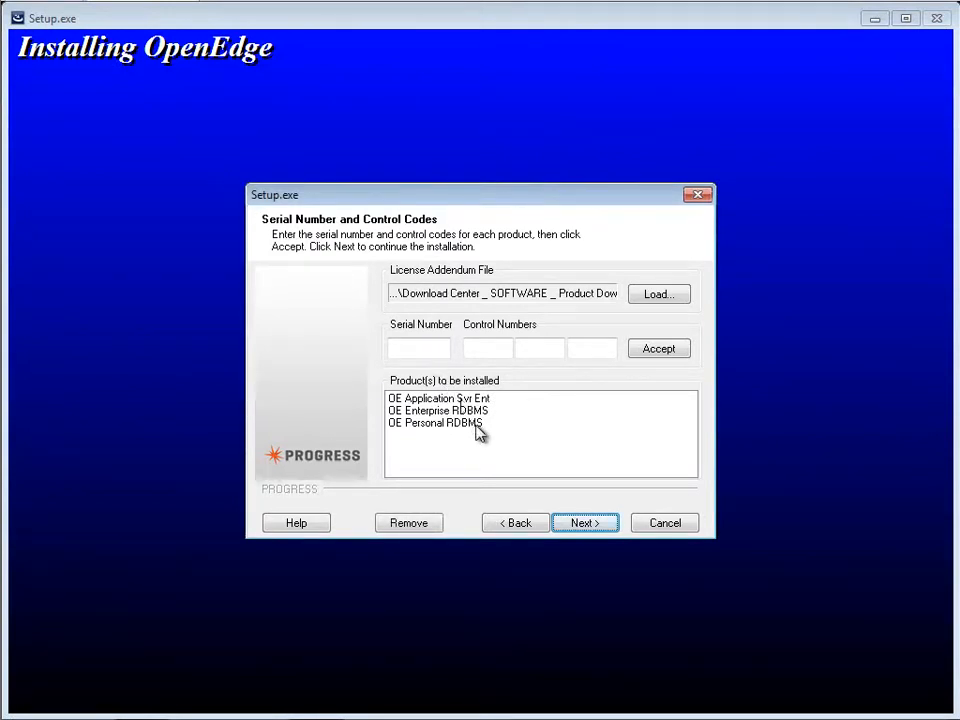
- Remove OE Personal RDBMS from the products to be installed
{"action": "left_click", "coordinate": [478, 424]}
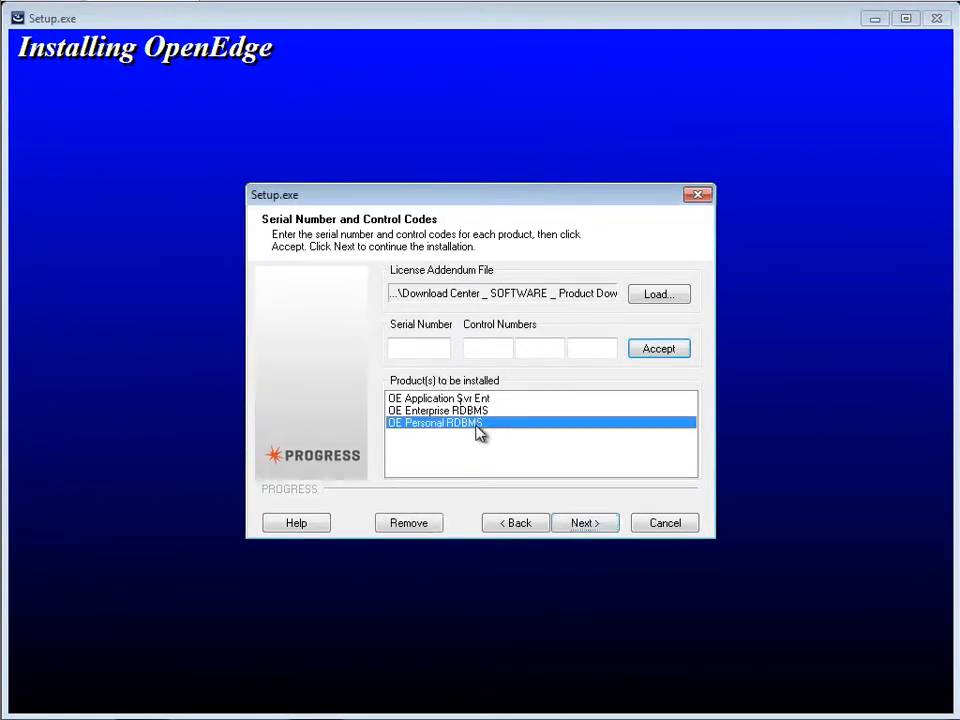
{"action": "left_click", "coordinate": [405, 525]}
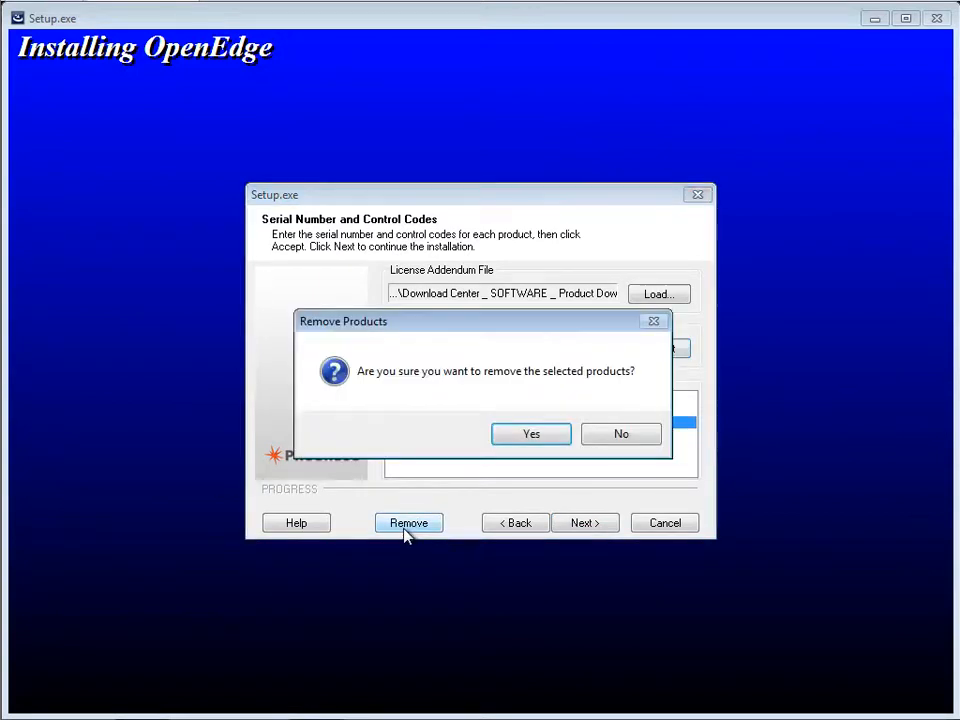
{"action": "left_click", "coordinate": [533, 436]}
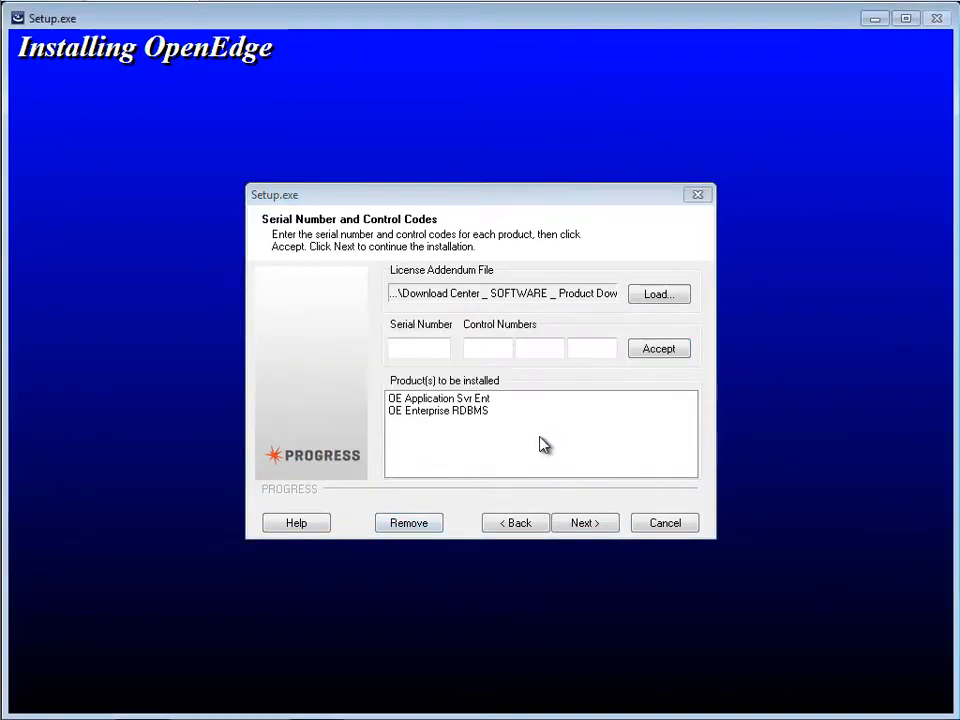
- Accept the product list and keep the default destination and working directories for OpenEdge and for its management files
{"action": "left_click", "coordinate": [576, 529]}
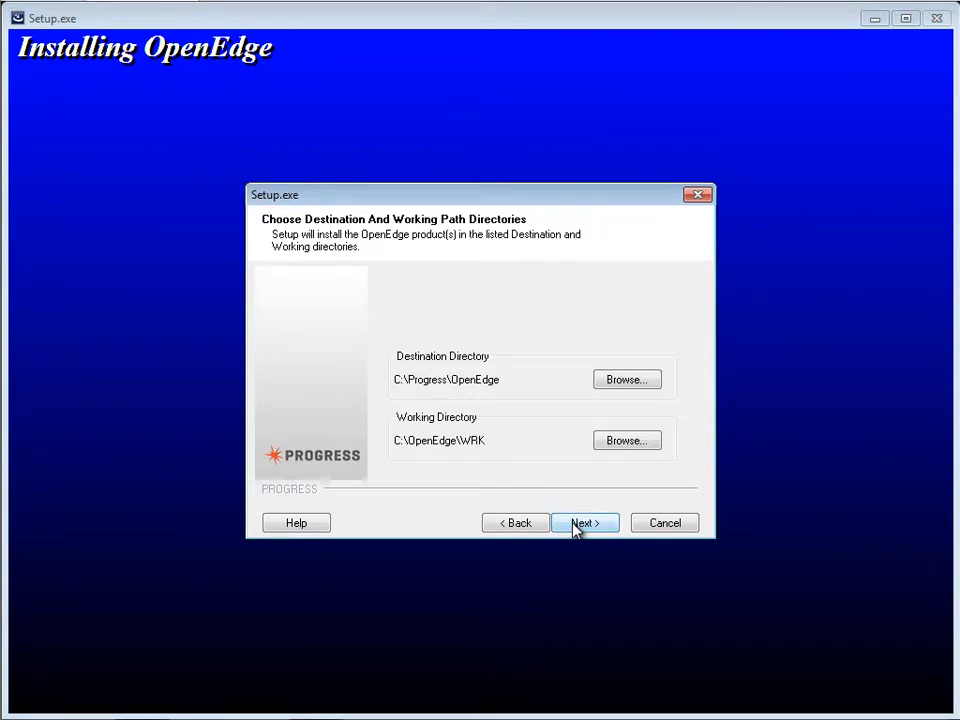
{"action": "left_click", "coordinate": [576, 529]}
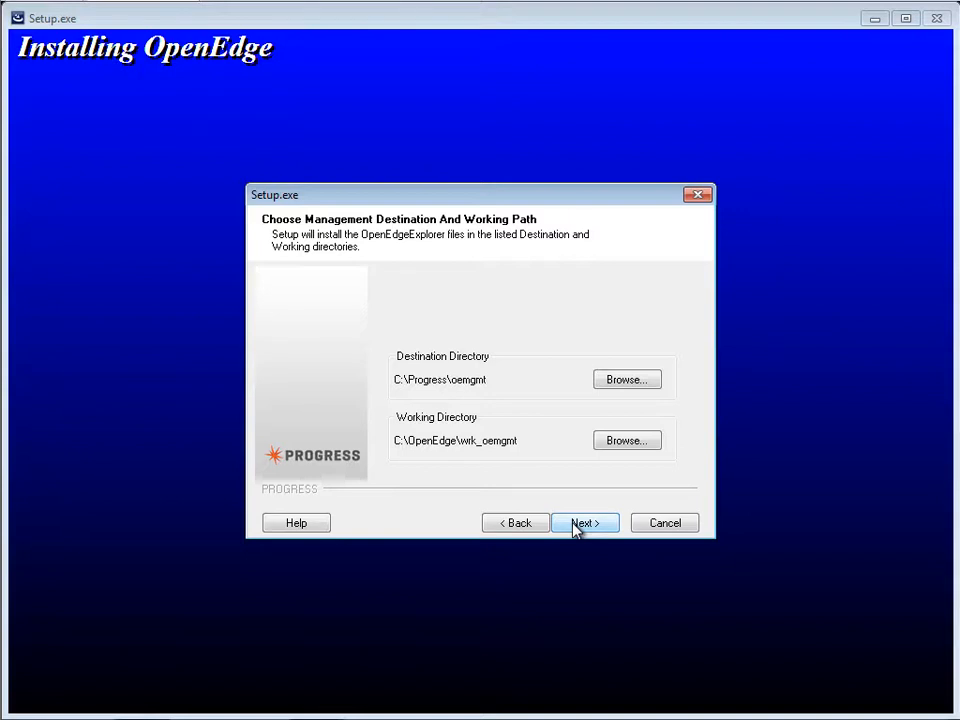
{"action": "left_click", "coordinate": [576, 529]}
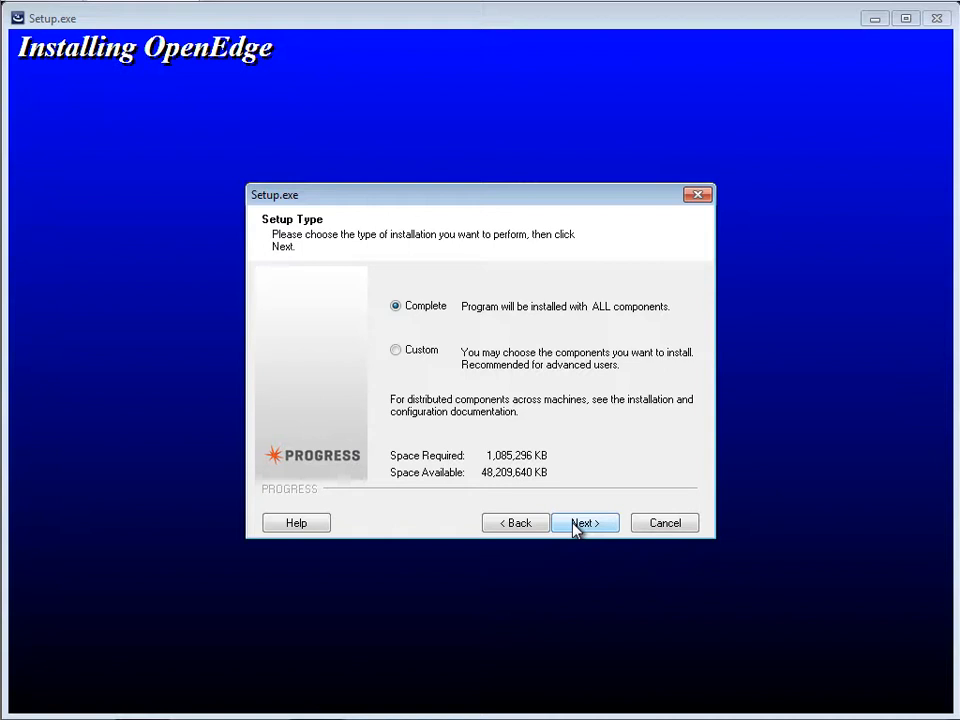
- Choose the Complete setup type, and configure components without WebSpeed and the Sonic ESB adapter but with Microsoft .NET Framework 4.0 (English)
{"action": "left_click", "coordinate": [576, 527]}
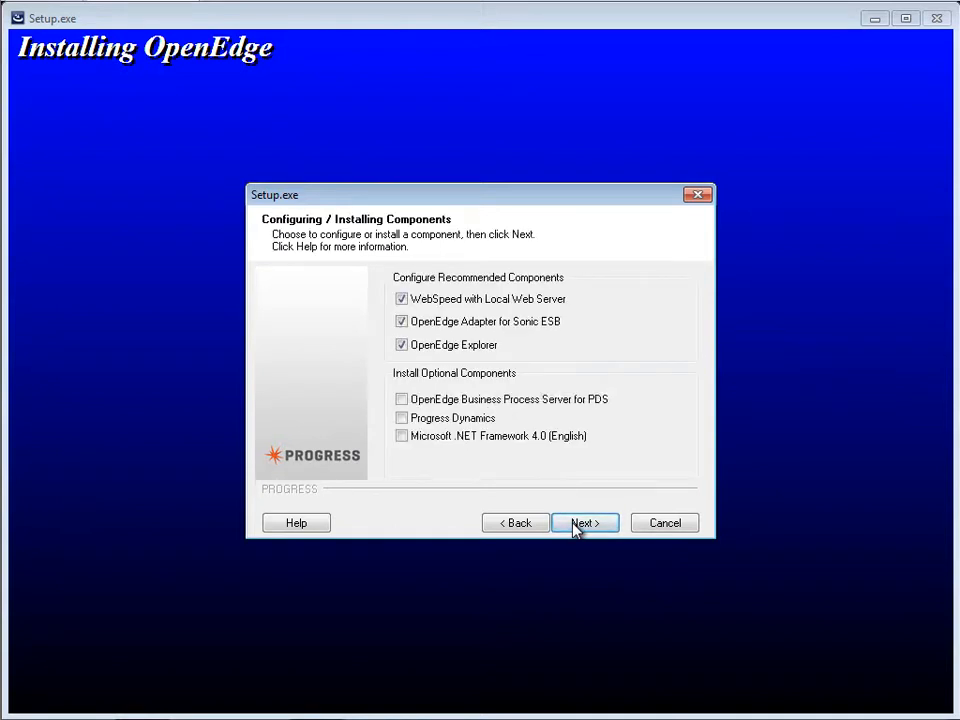
{"action": "left_click", "coordinate": [465, 304]}
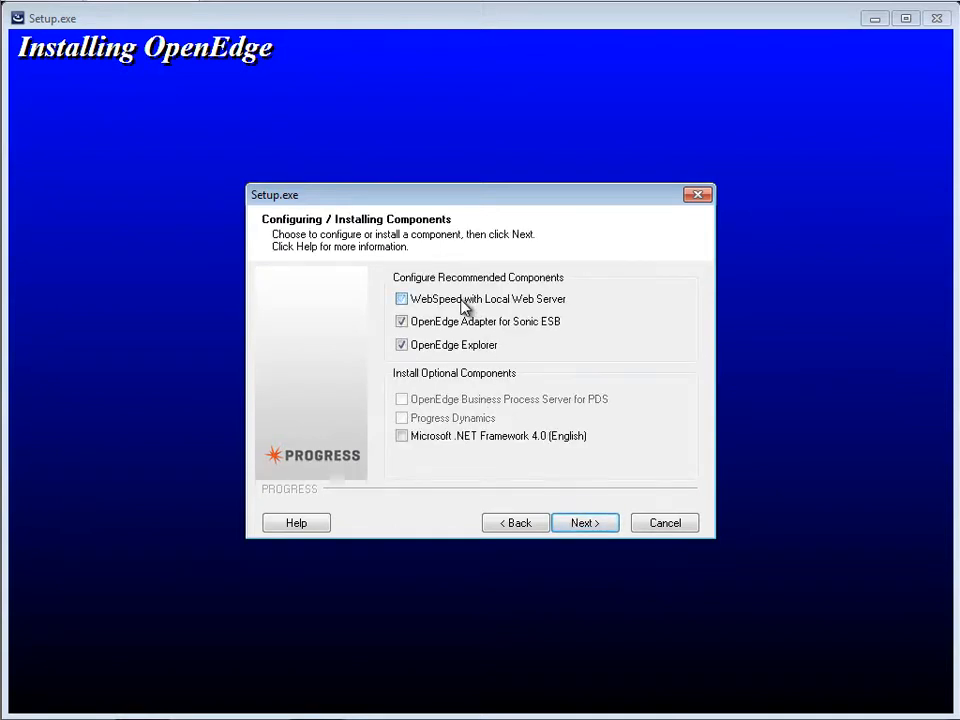
{"action": "left_click", "coordinate": [447, 327]}
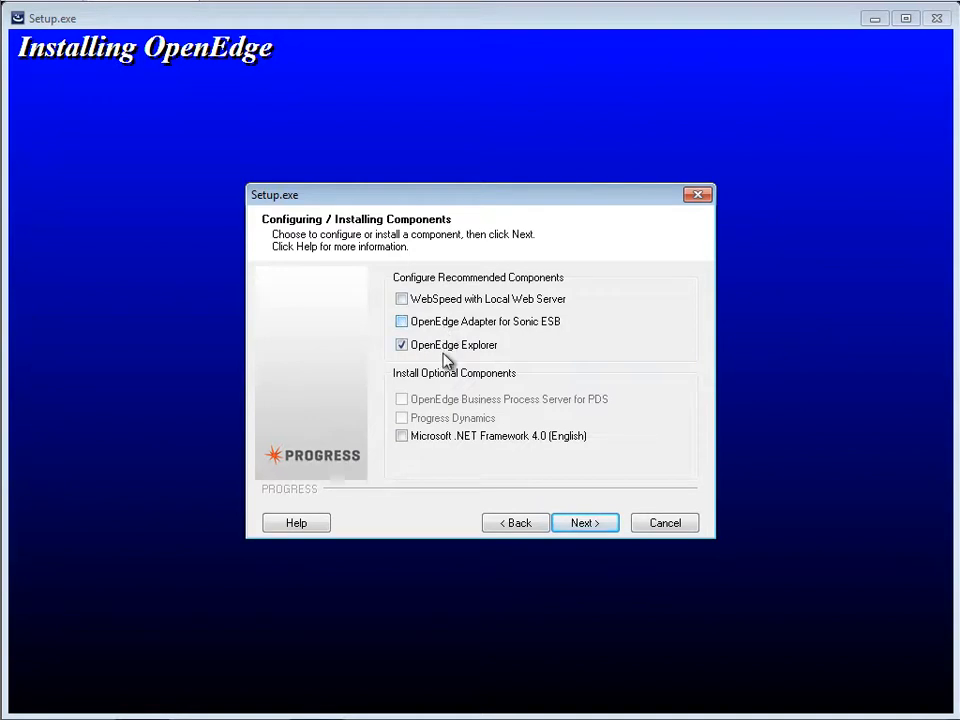
{"action": "left_click", "coordinate": [410, 438]}
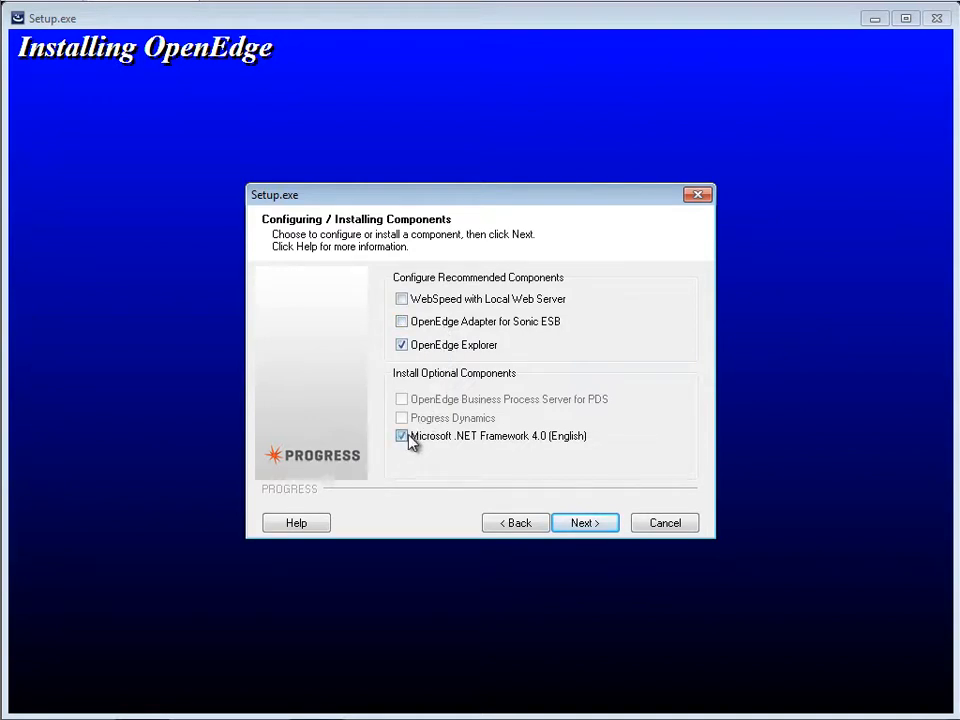
{"action": "left_click", "coordinate": [609, 526]}
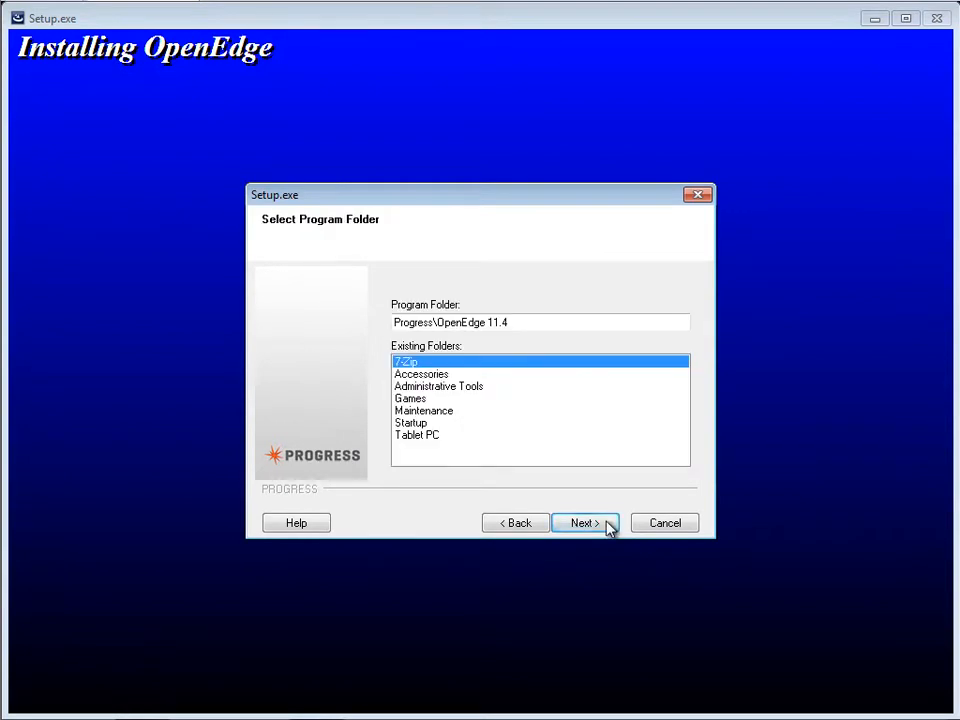
- Keep the default program folder, SQL Server Engine, language, international, Web Services Adapter and AdminServer authorization settings, and start the installation from the summary
{"action": "left_click", "coordinate": [609, 526]}
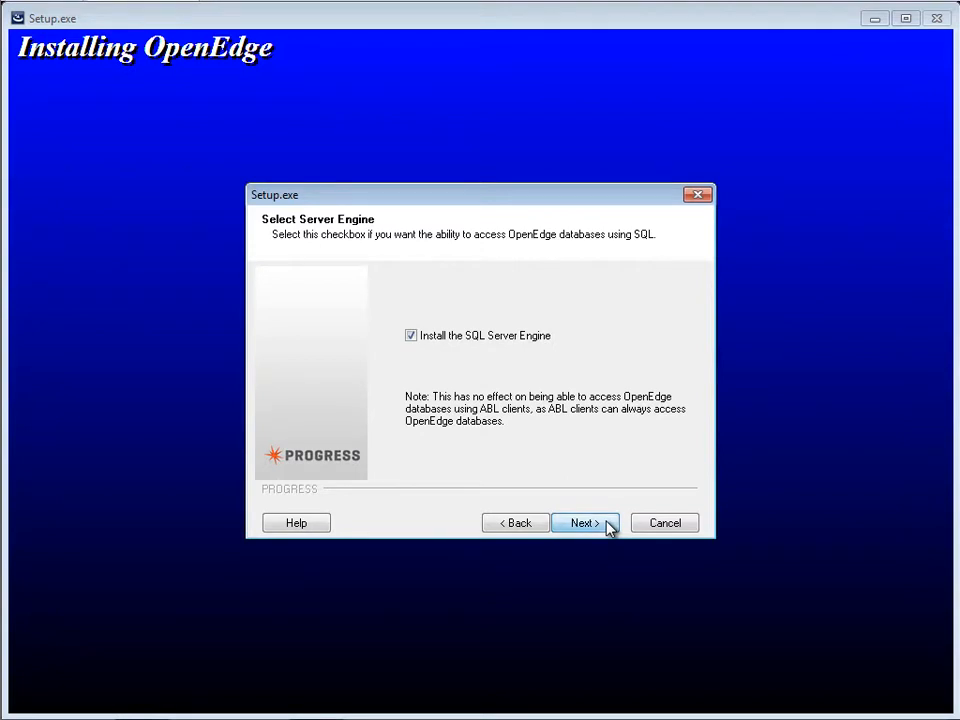
{"action": "left_click", "coordinate": [609, 526]}
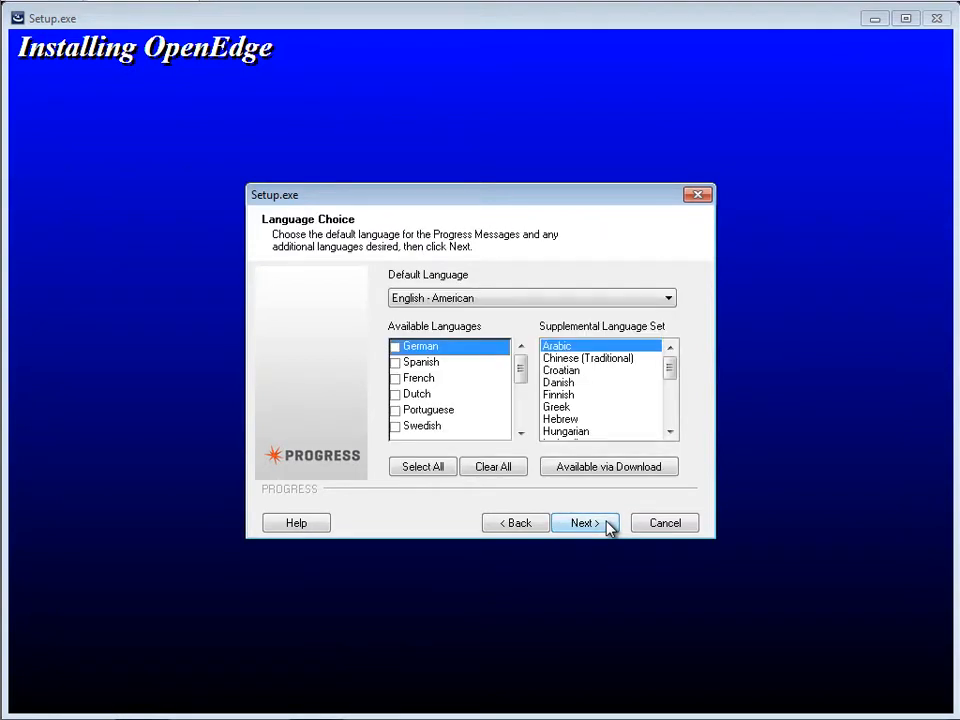
{"action": "left_click", "coordinate": [609, 526]}
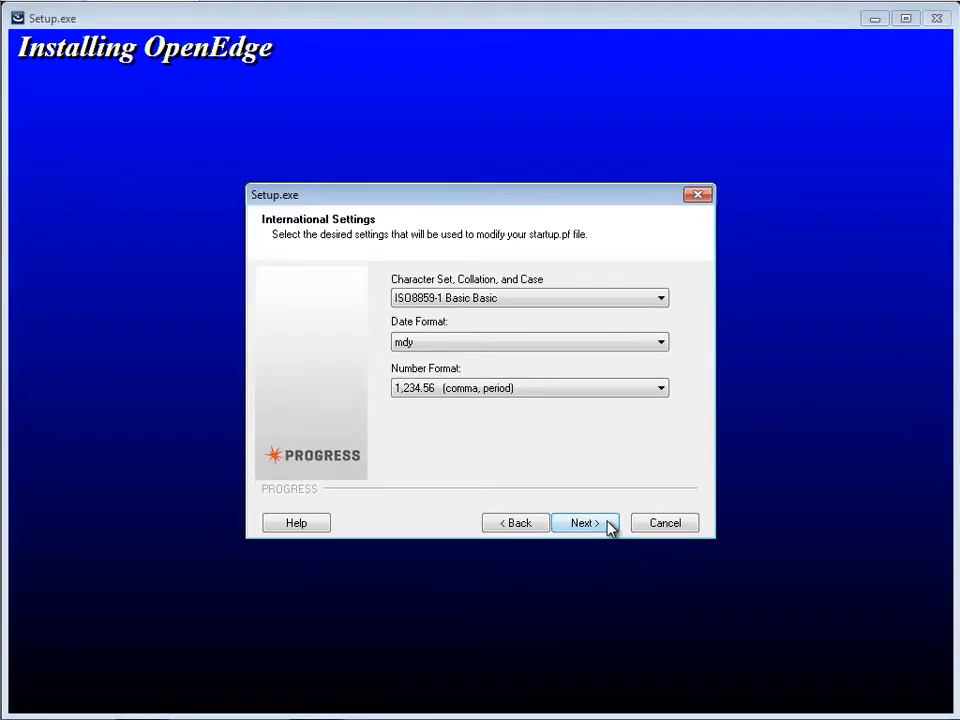
{"action": "left_click", "coordinate": [609, 526]}
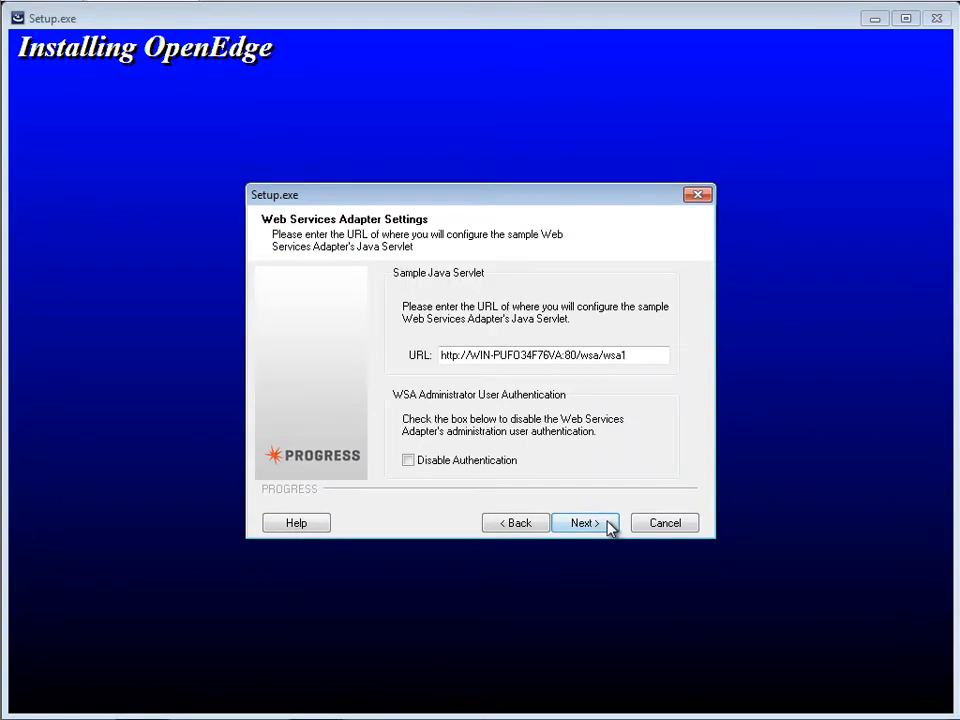
{"action": "left_click", "coordinate": [609, 526]}
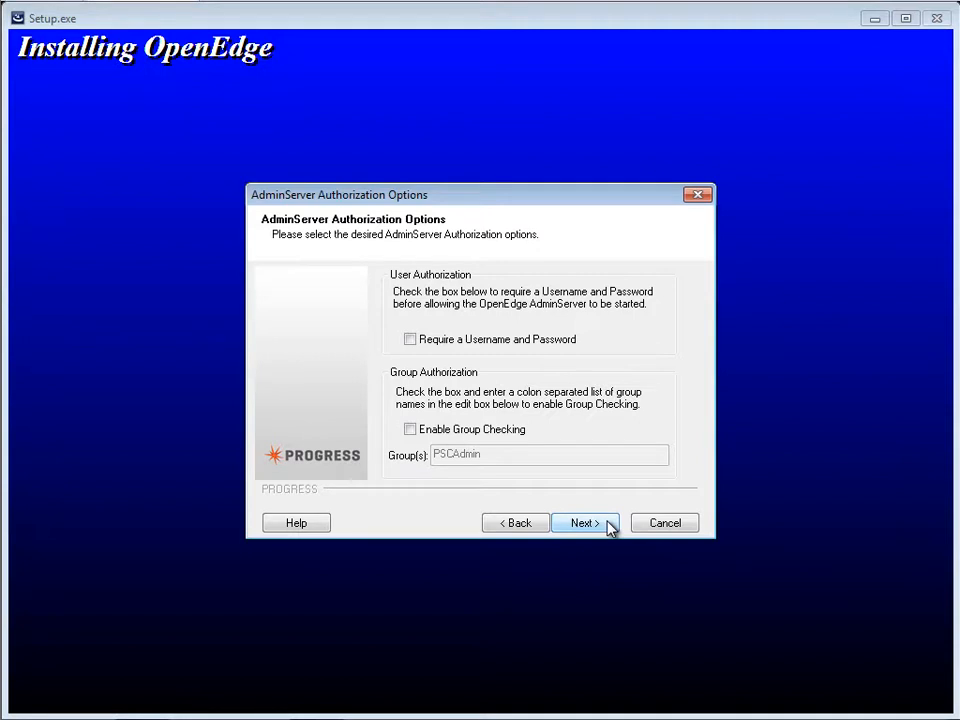
{"action": "left_click", "coordinate": [609, 526]}
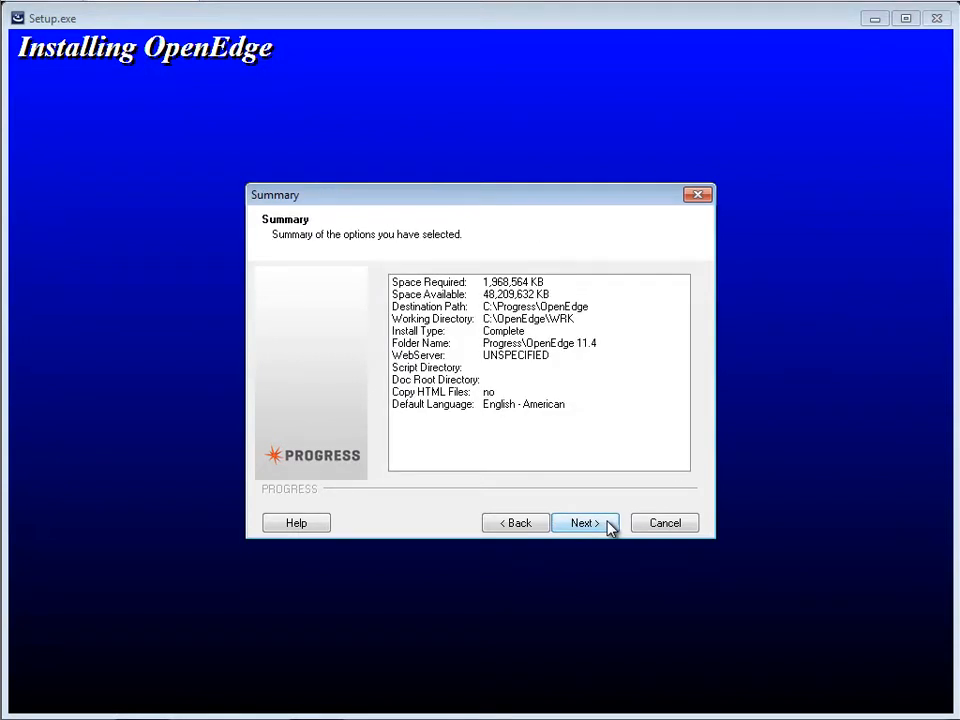
{"action": "left_click", "coordinate": [609, 526]}
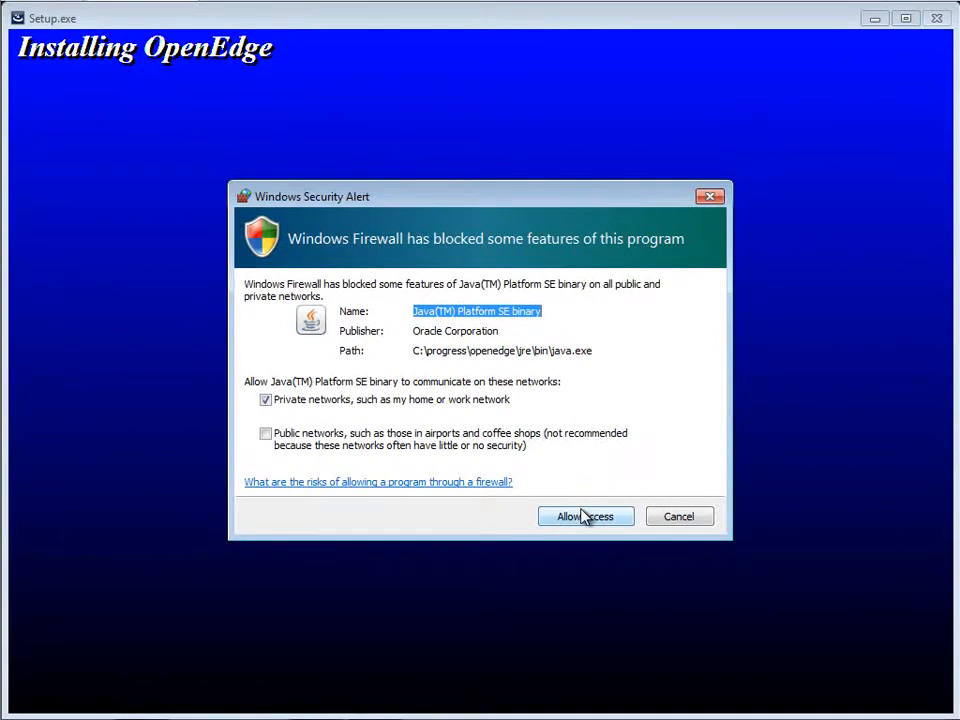
- Allow Java(TM) Platform SE binary through the firewall on private networks, and close the completed setup along with the PROGRESS_OE_11.4_WIN_32 folder window
{"action": "left_click", "coordinate": [583, 516]}
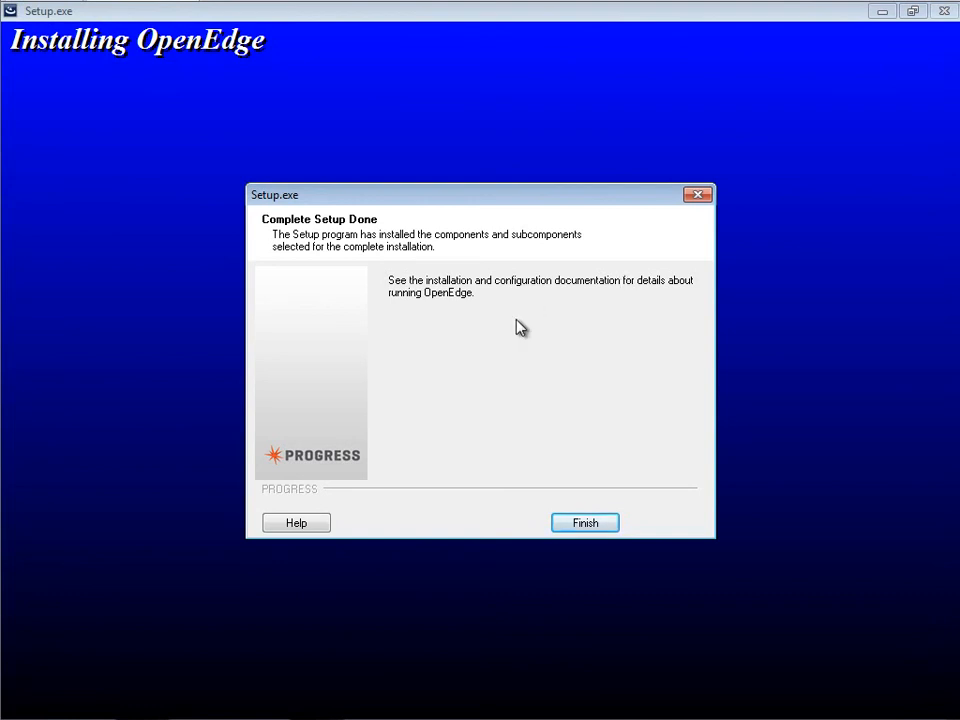
{"action": "left_click", "coordinate": [589, 526]}
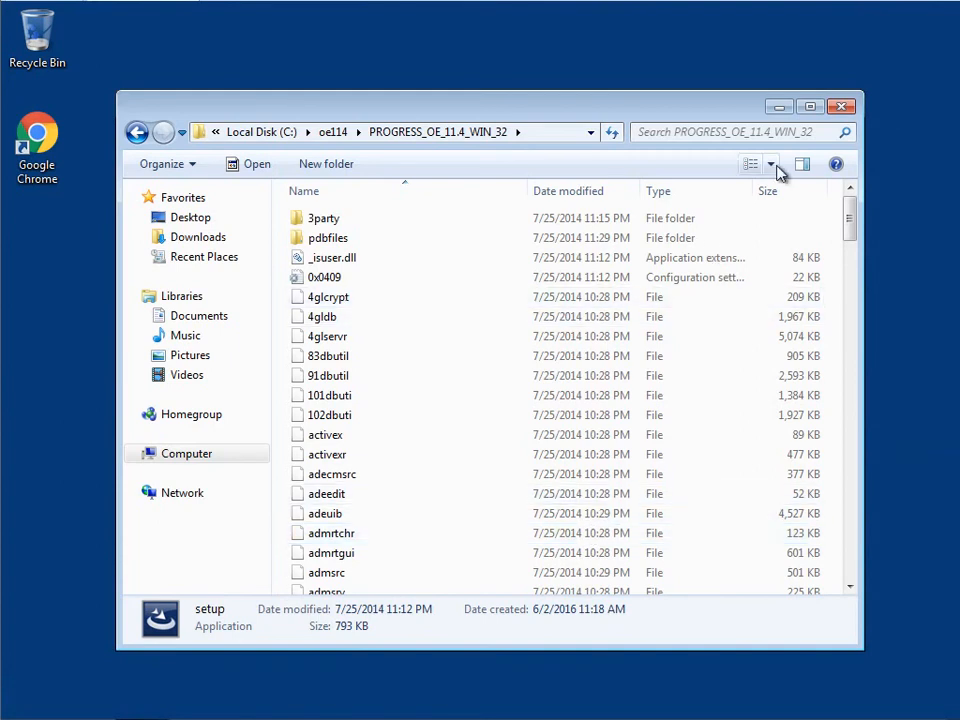
{"action": "left_click", "coordinate": [848, 108]}
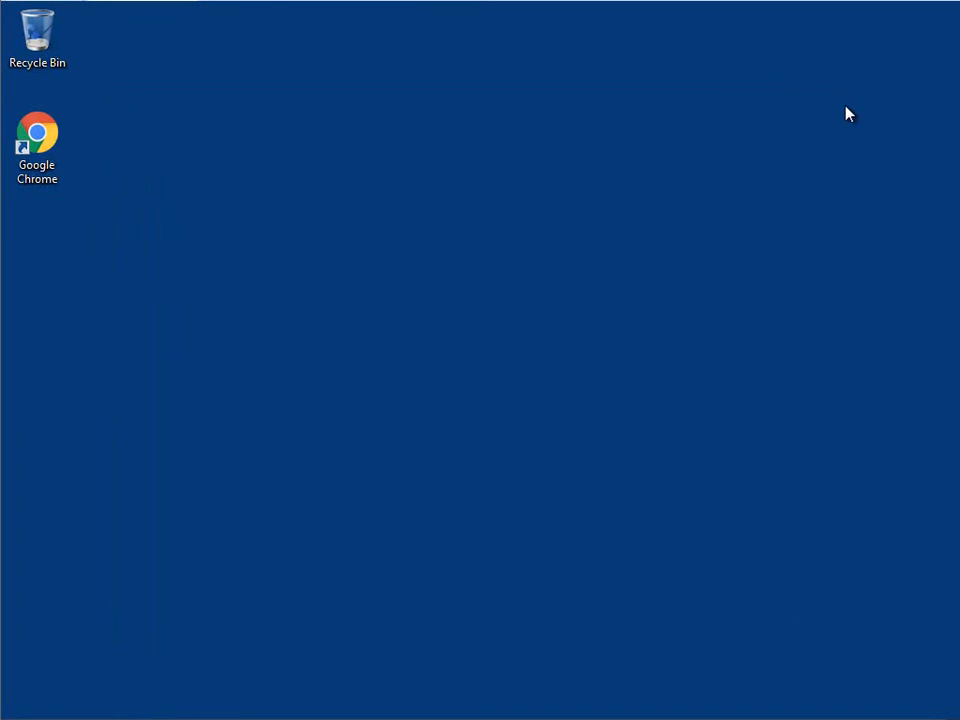